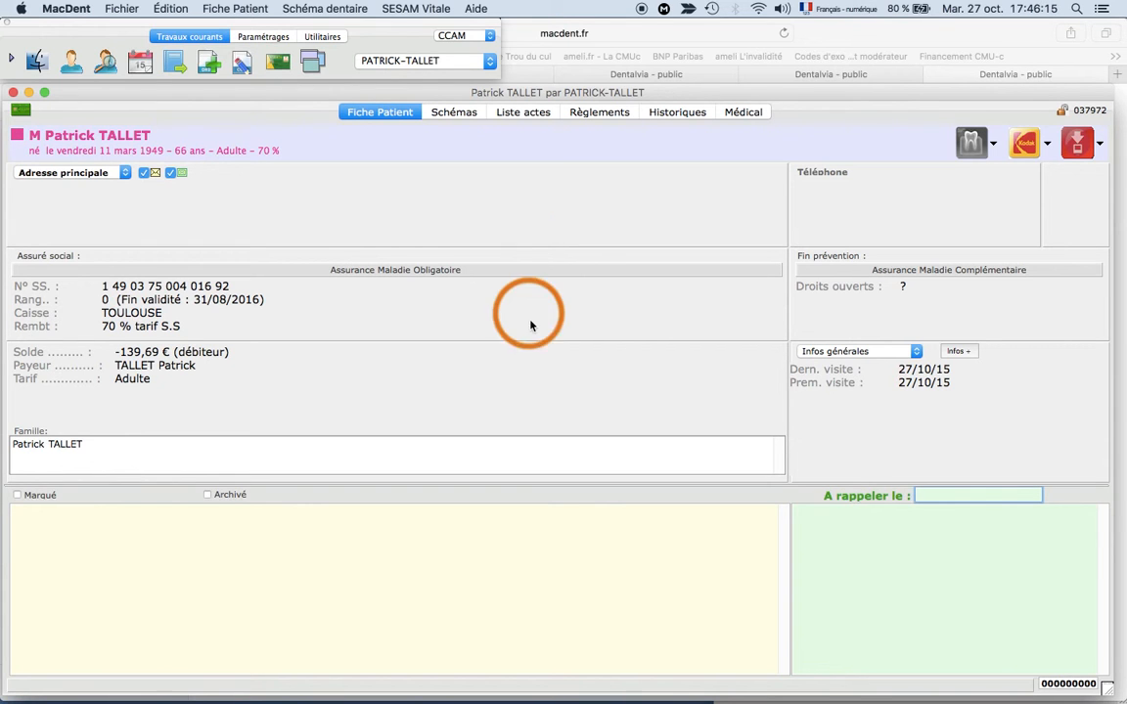
Switch to Safari and open the Bénéficiaires Article L115 document from the Docs MacDent en pdf downloads on the Dentalvia site.
key(ctrl+Up)
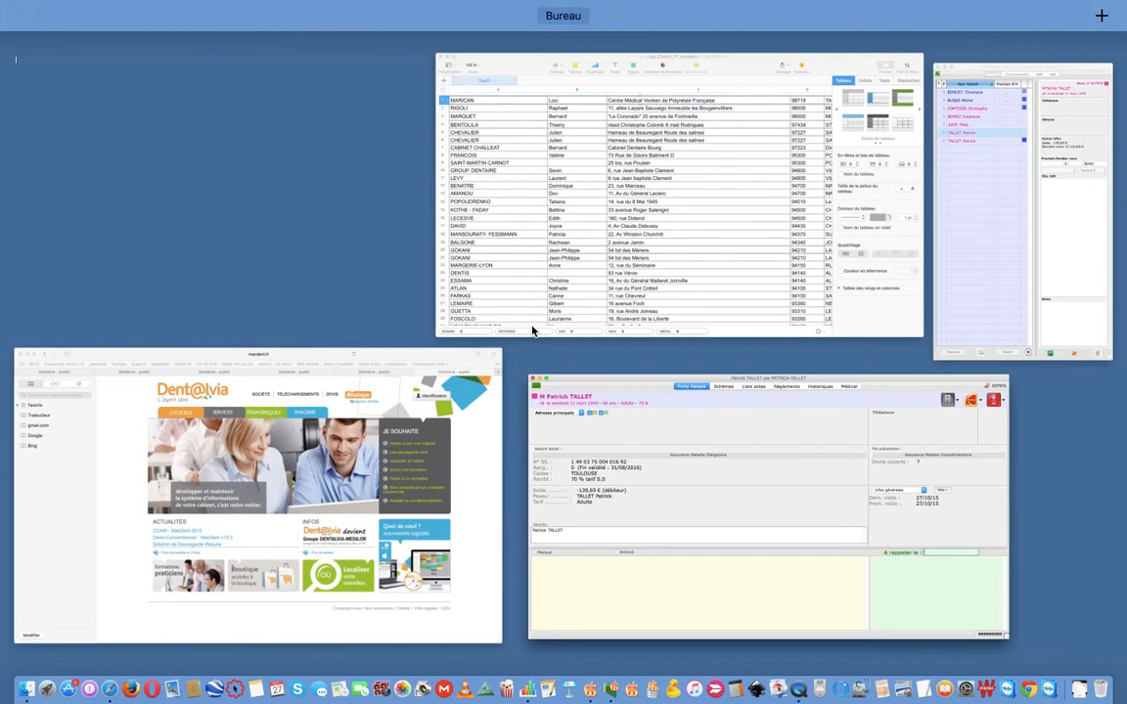
click(349, 437)
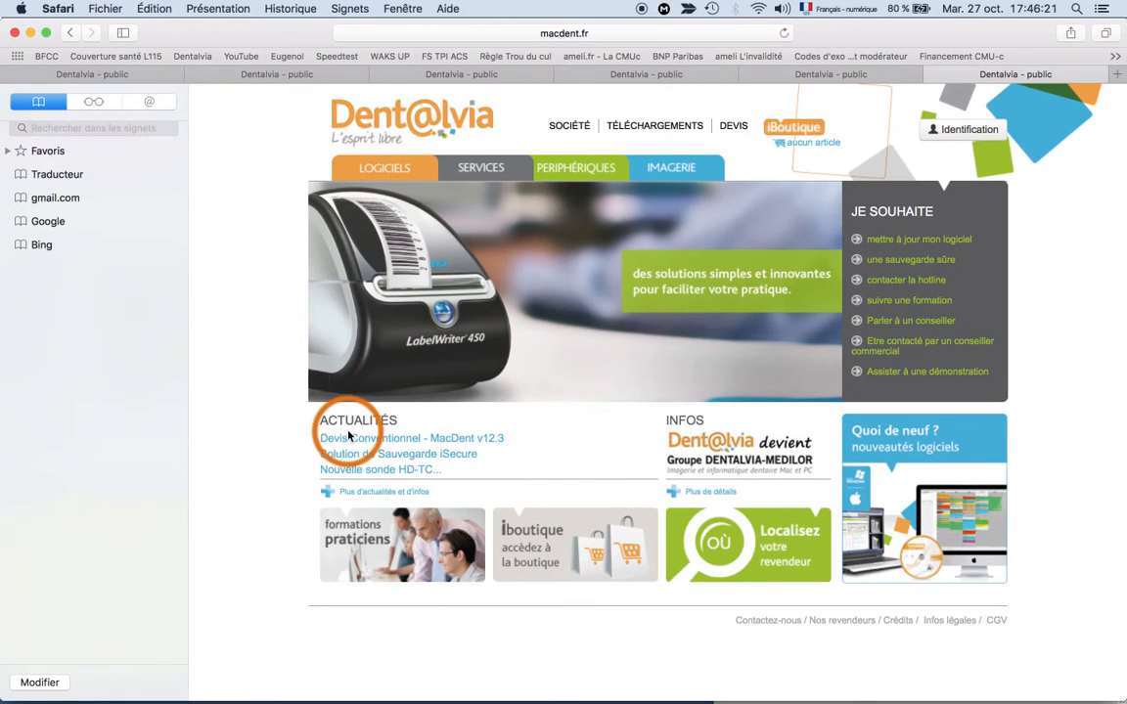
click(648, 129)
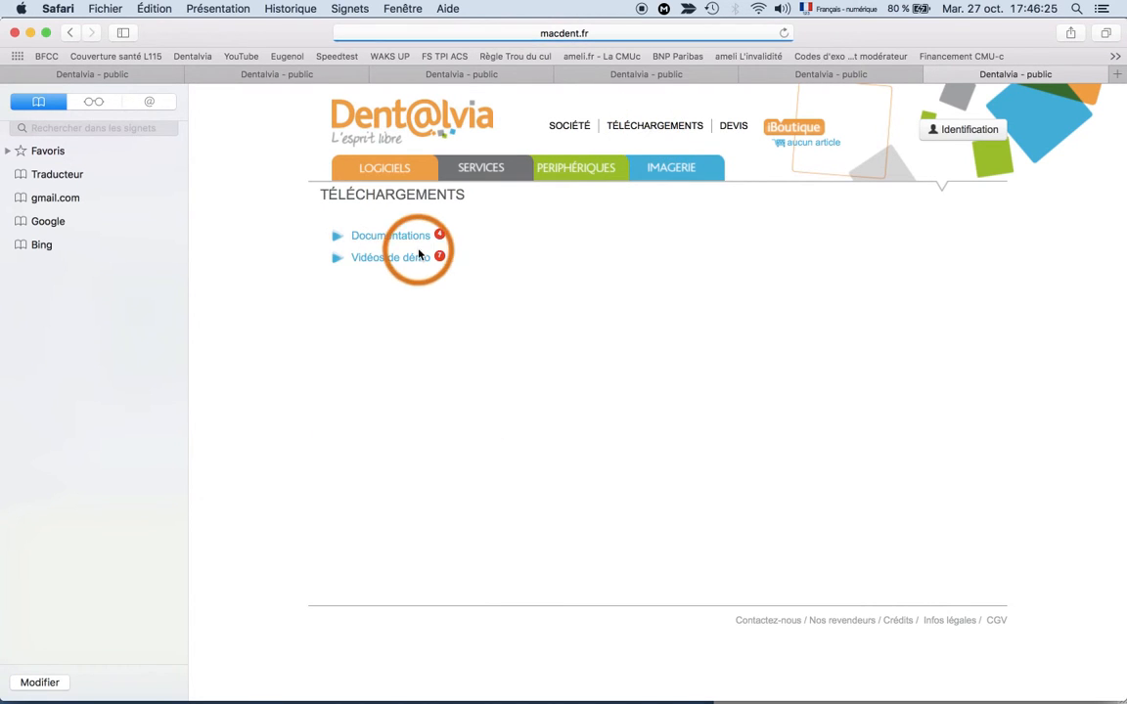
click(337, 241)
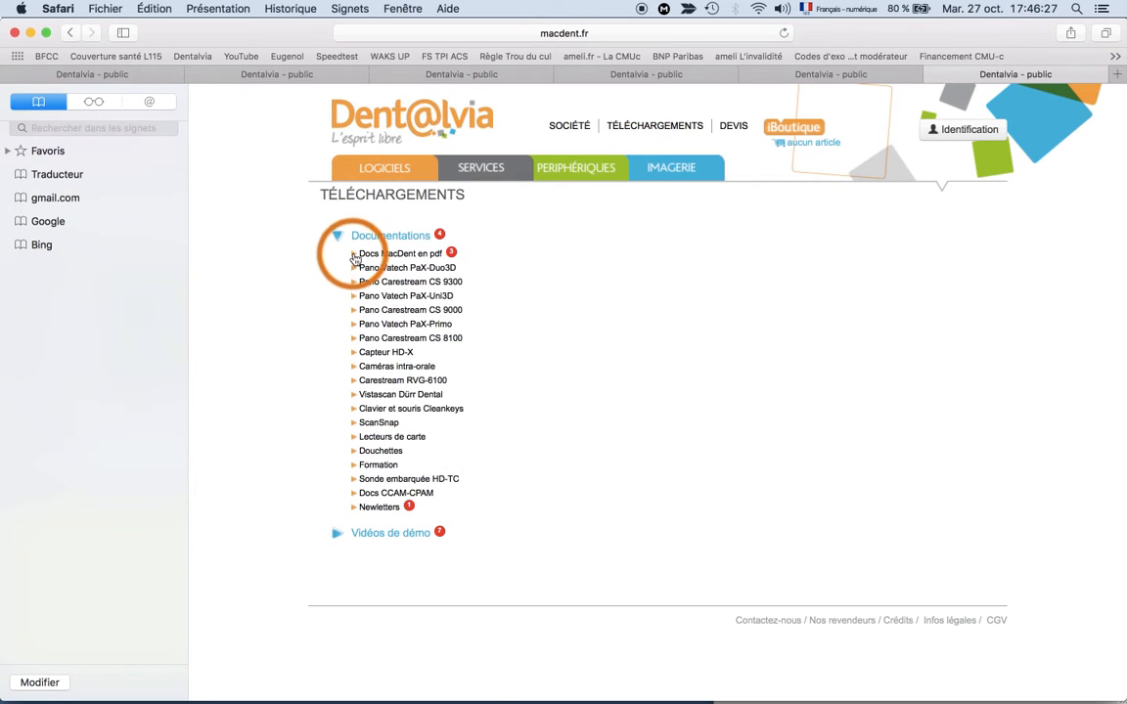
click(354, 255)
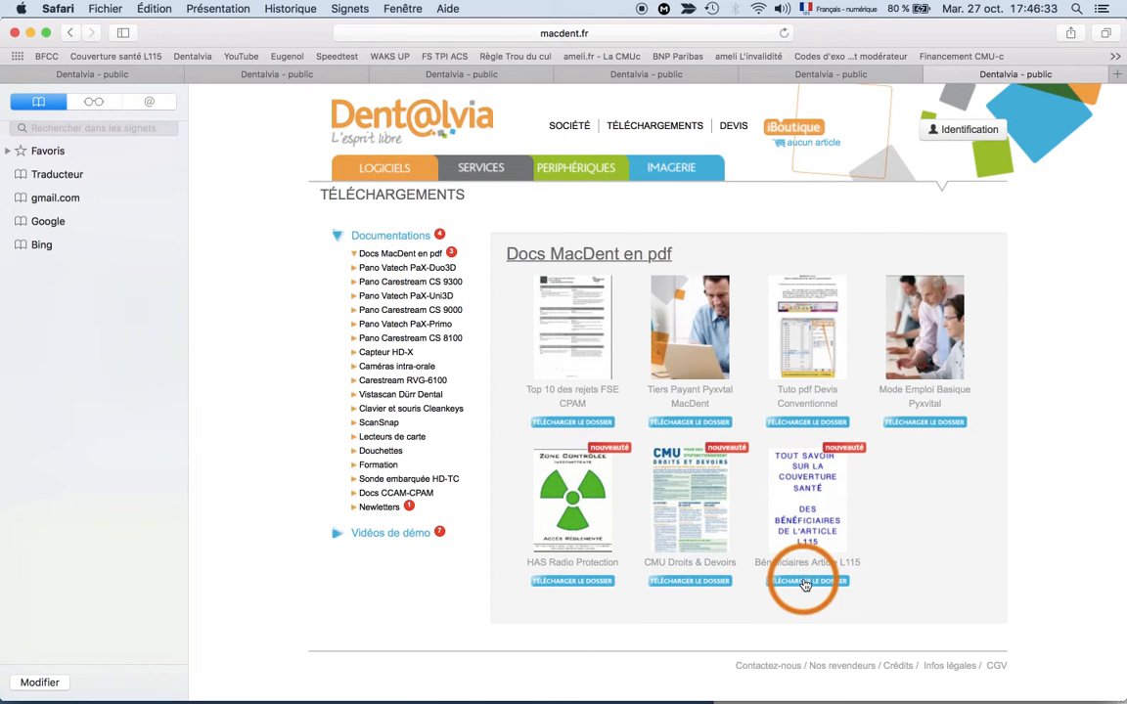
click(802, 584)
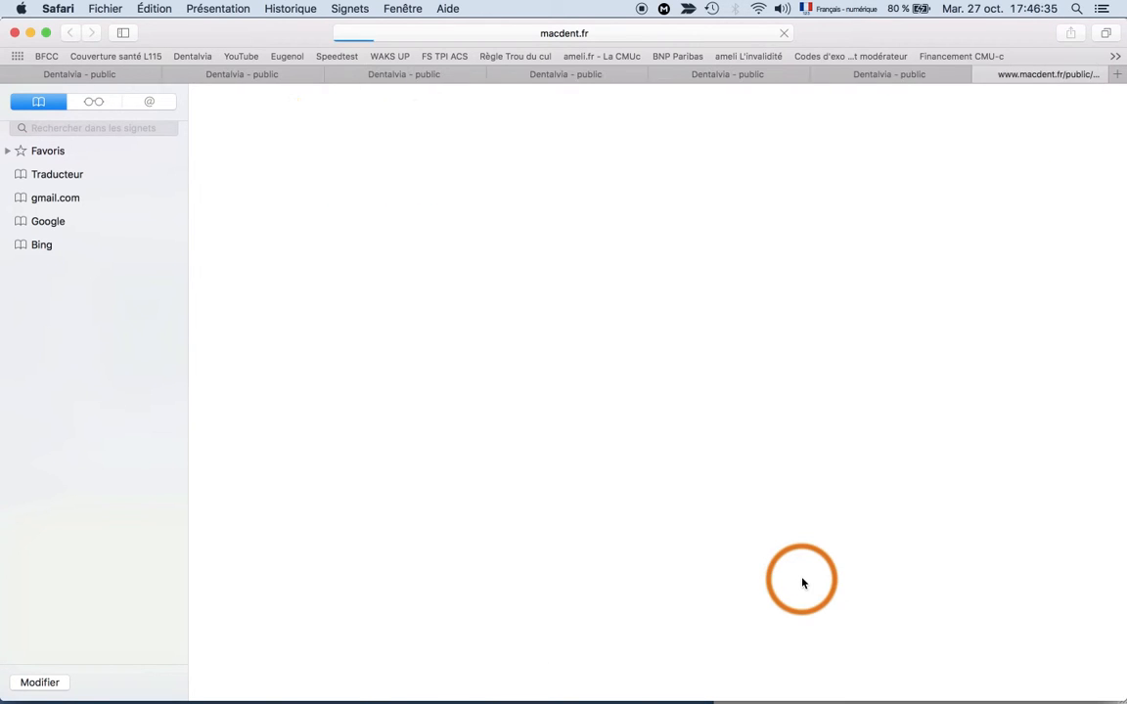
Read through the L115 health coverage document, including the section on expenses not linked to the disability.
scroll(800, 583, down, 5)
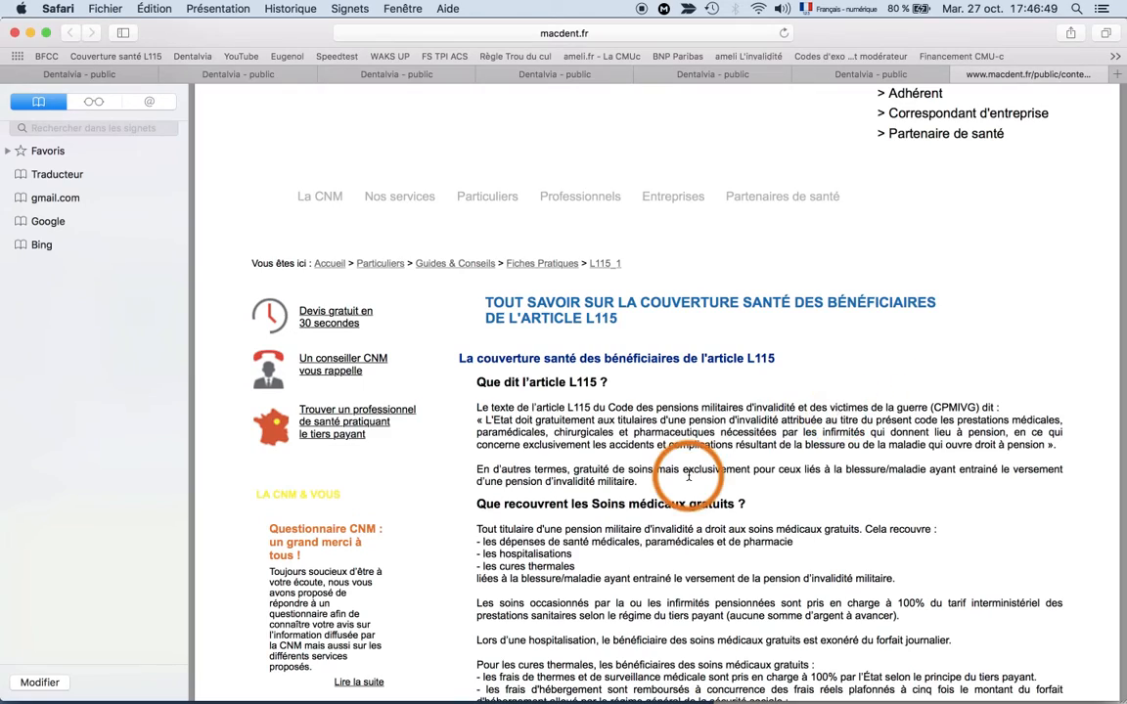
scroll(690, 476, down, 10)
scroll(690, 477, down, 3)
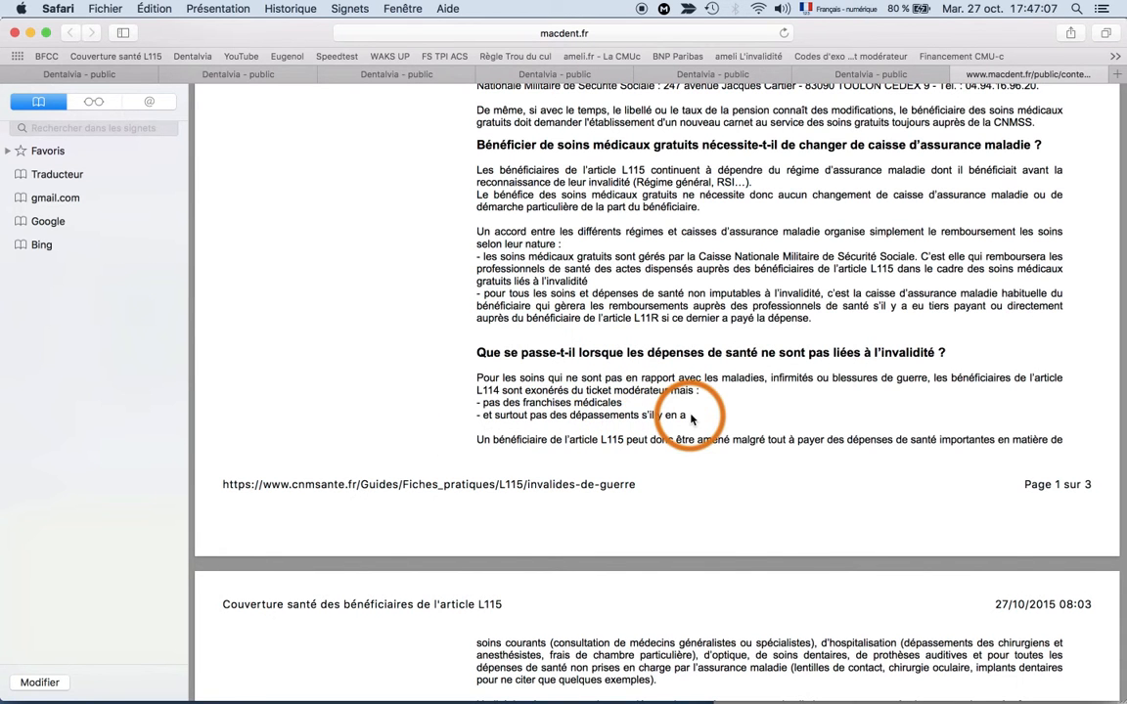
Switch to MacDent and update the patient's record with the data read from the carte Vitale.
key(ctrl+Up)
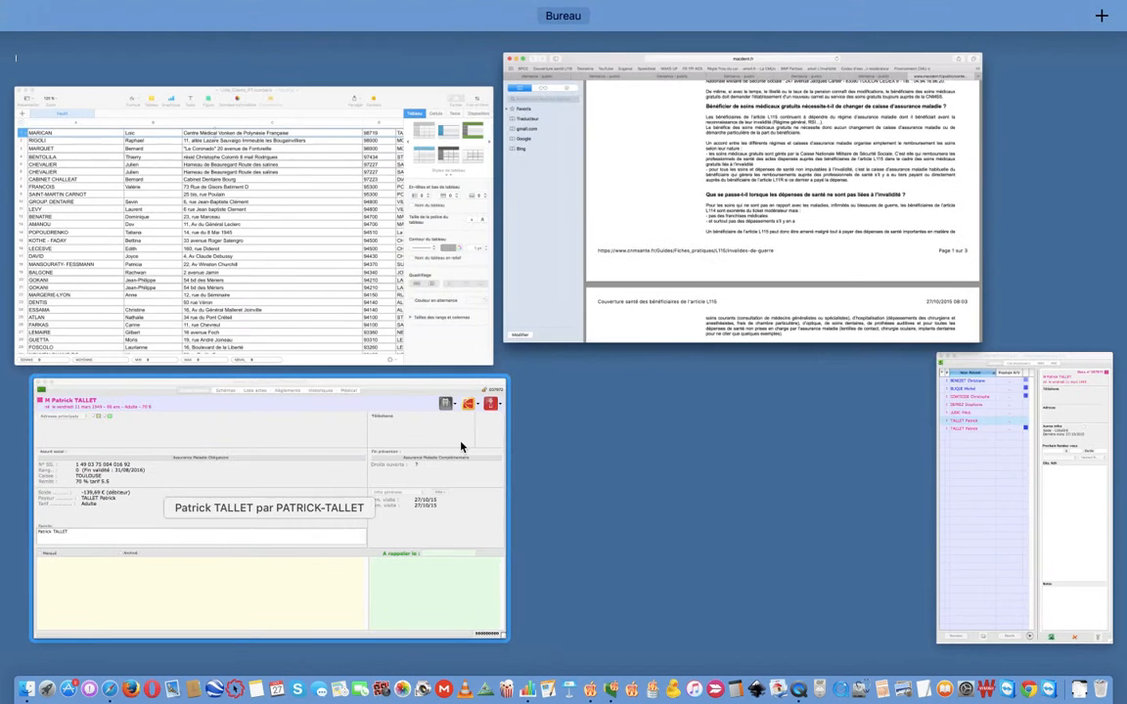
click(413, 441)
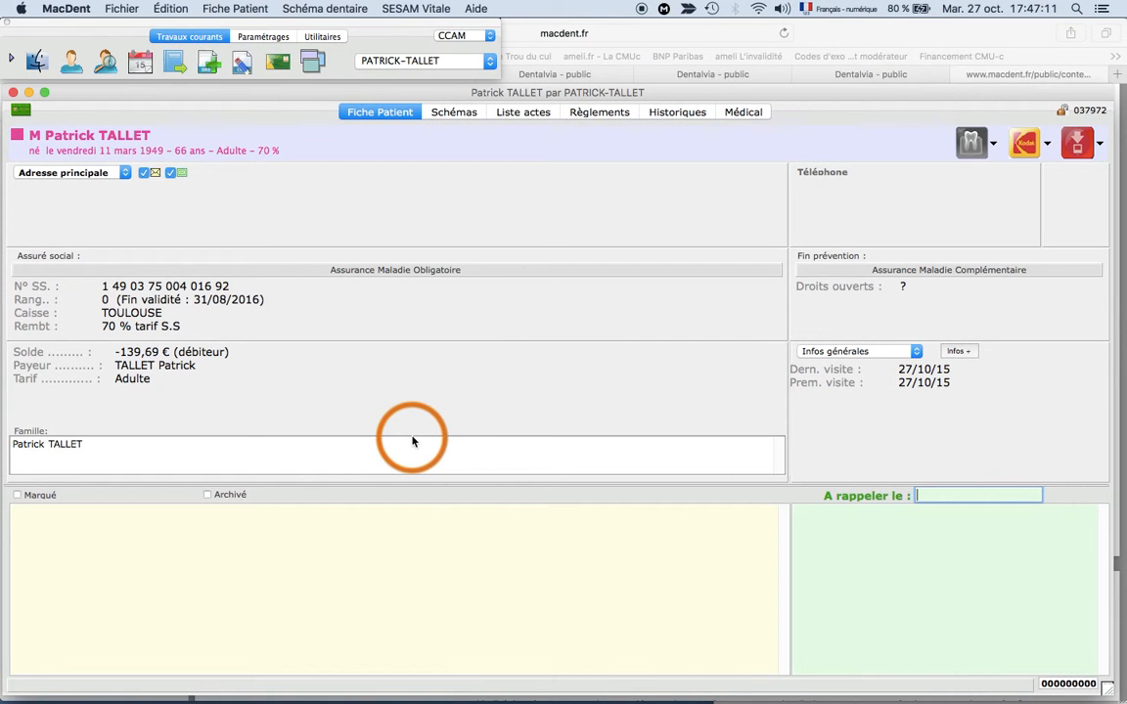
click(417, 11)
click(421, 50)
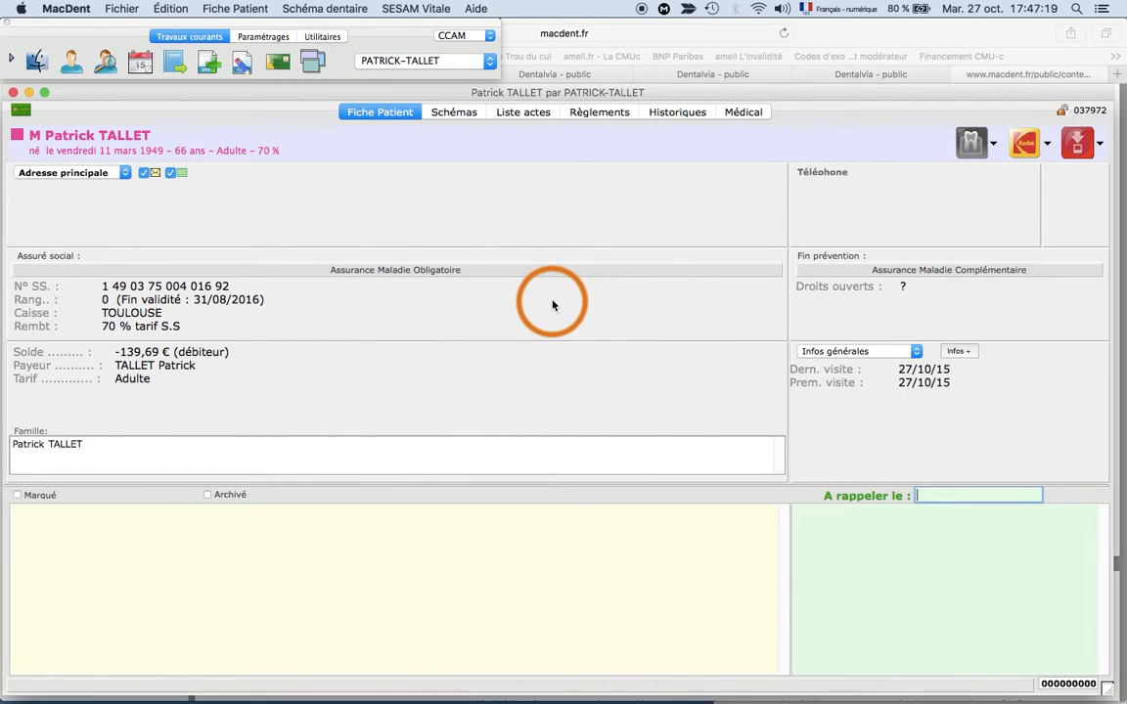
click(622, 200)
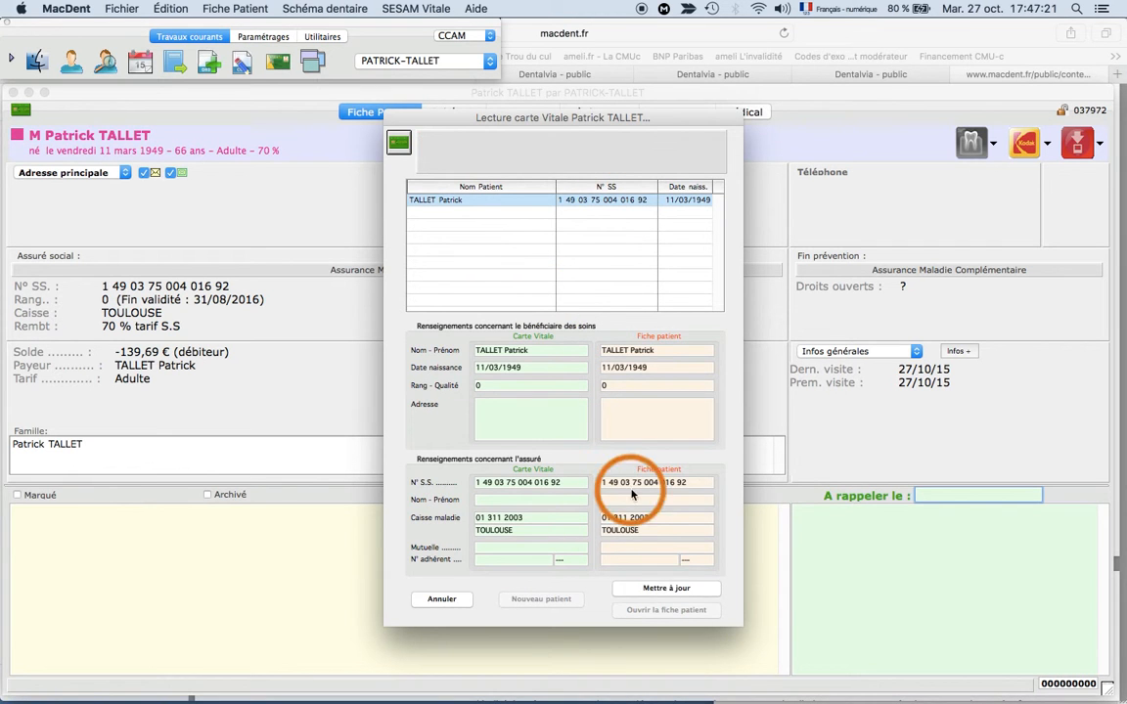
click(661, 586)
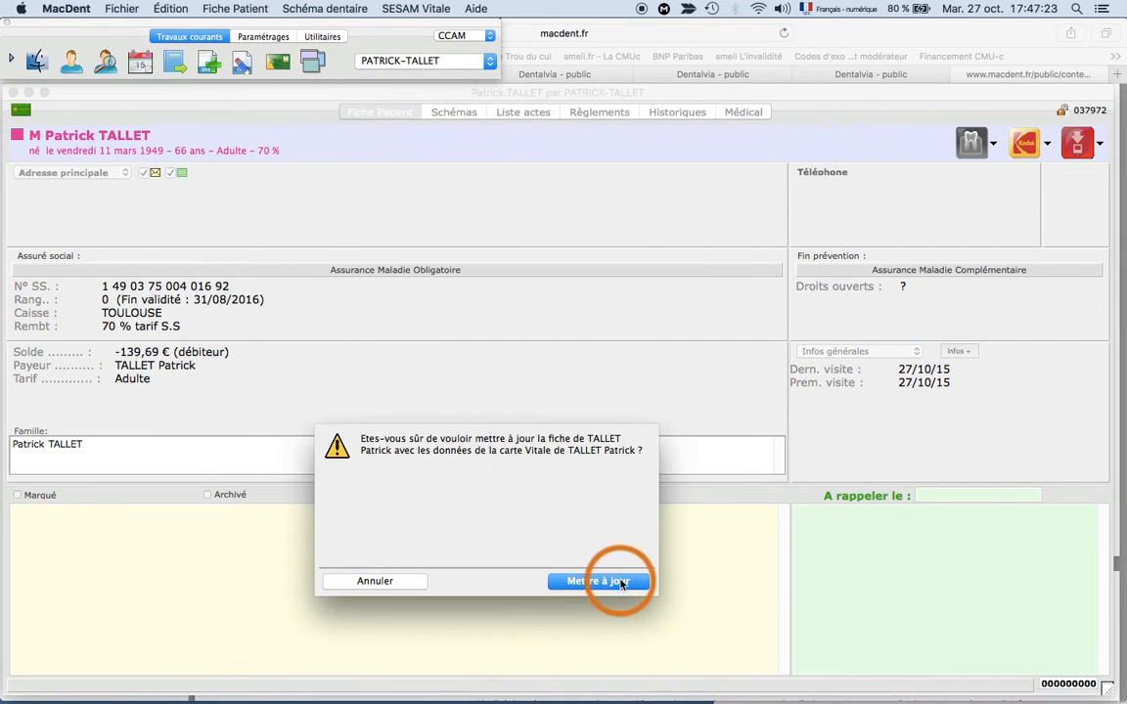
click(621, 581)
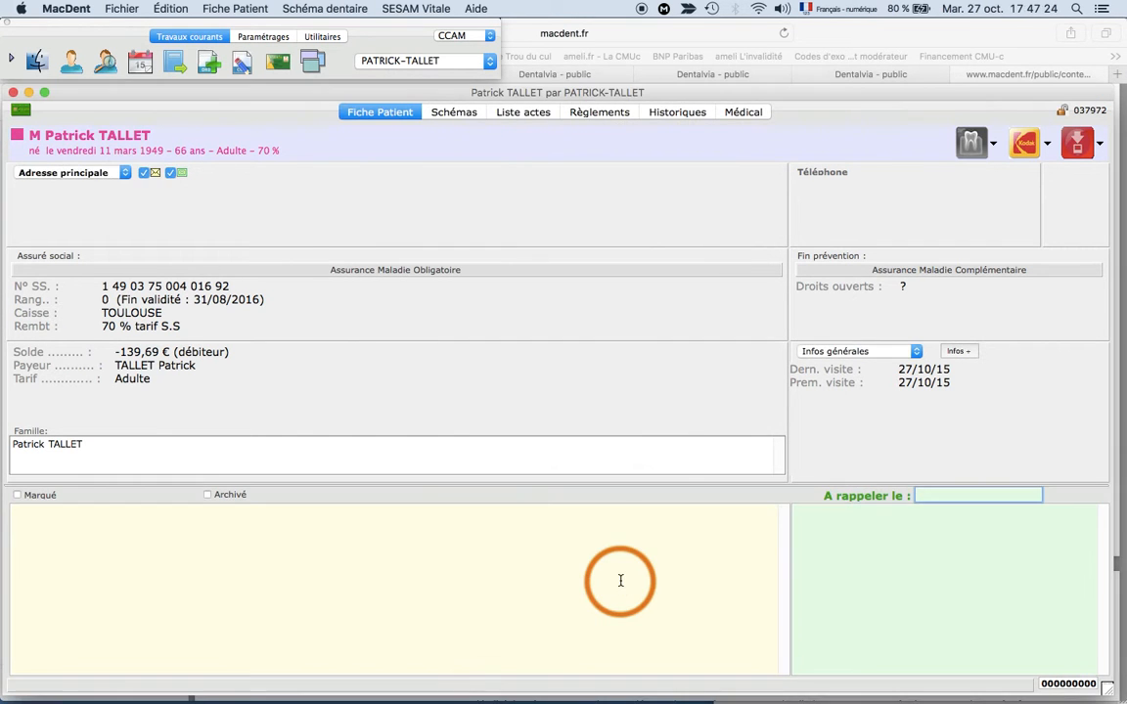
Review the acts recorded on the patient's dental chart and the amounts due in the payments view.
click(463, 115)
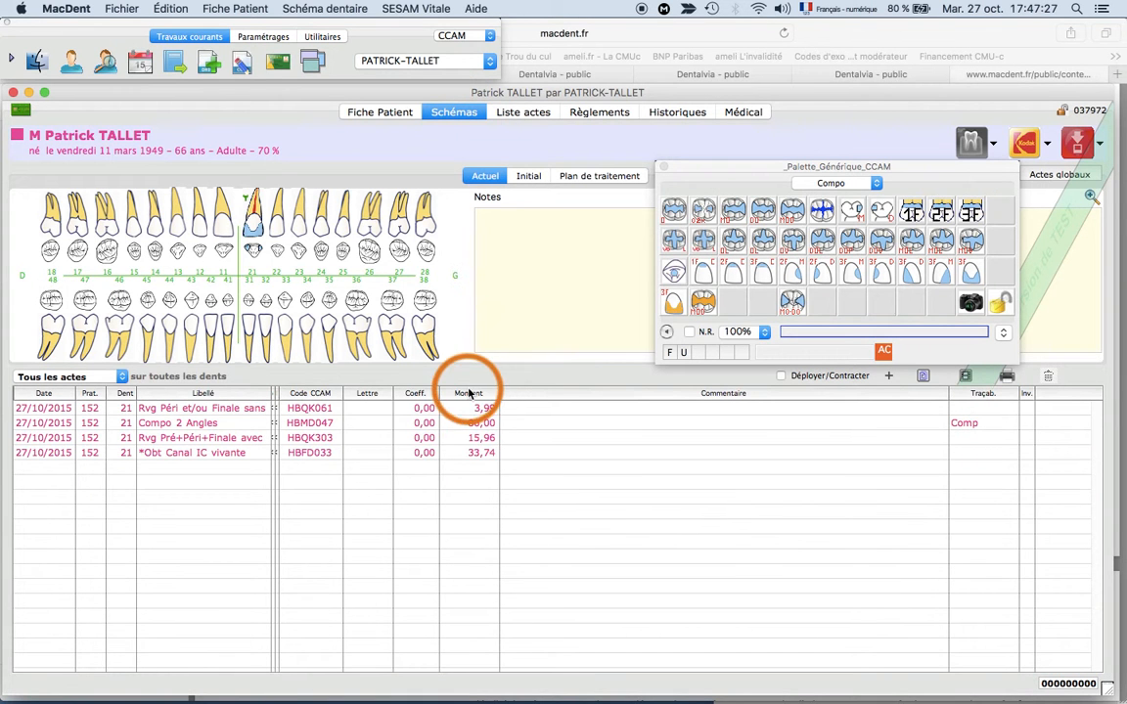
click(600, 112)
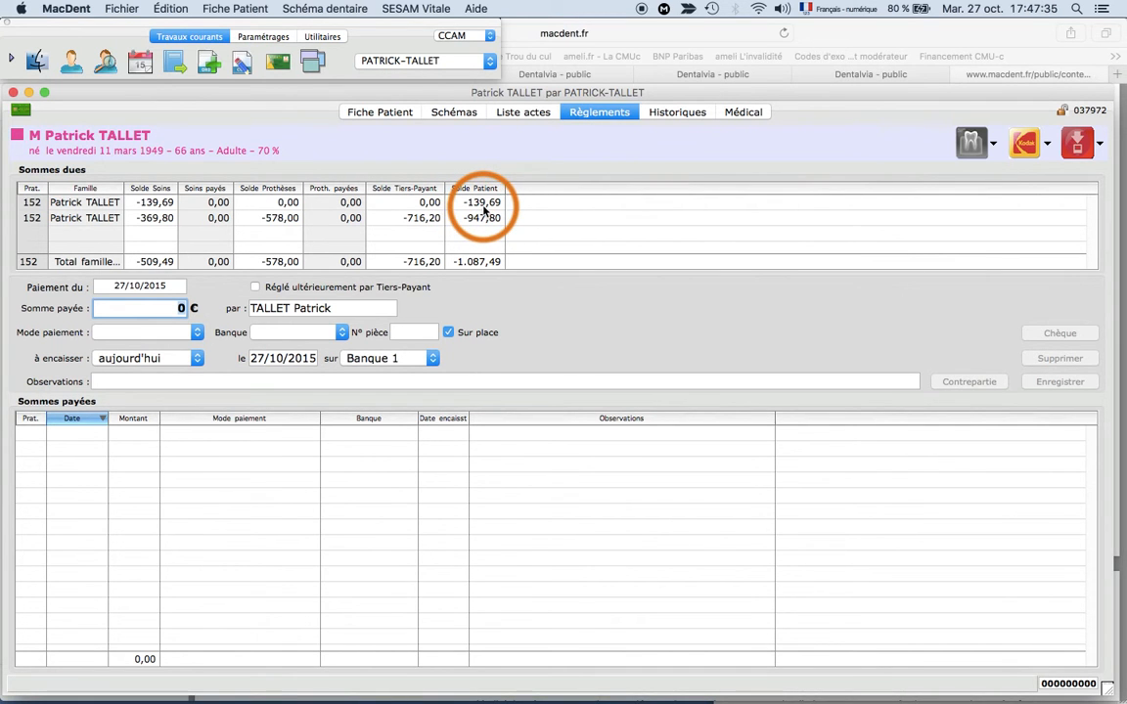
Create an electronic care sheet for the four acts as Soins Médicaux Gratuits (article L115) with Tiers-Payant A.M.O. and a PEC value of 139,69.
click(456, 112)
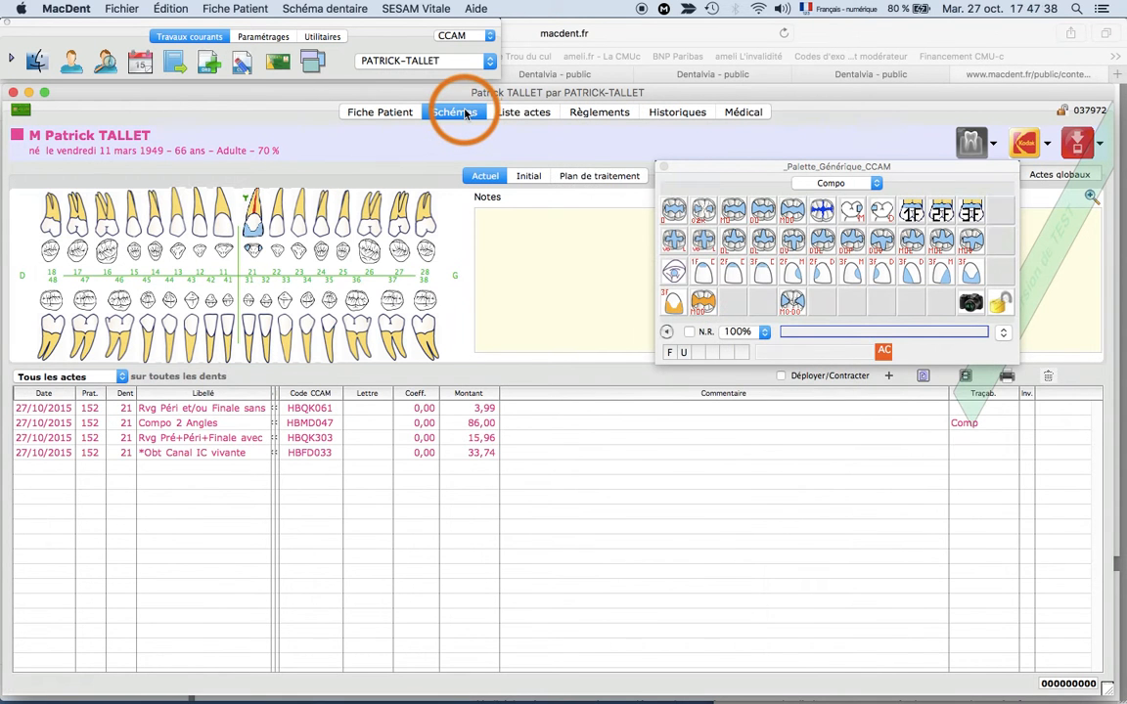
click(1006, 377)
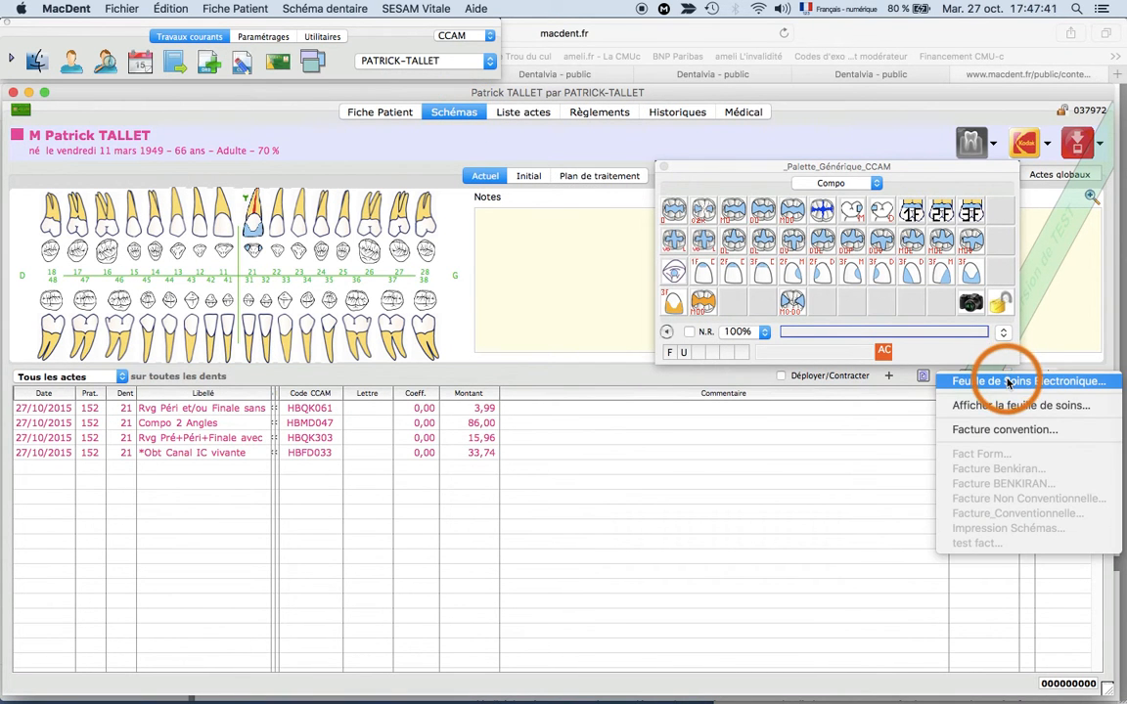
click(1007, 381)
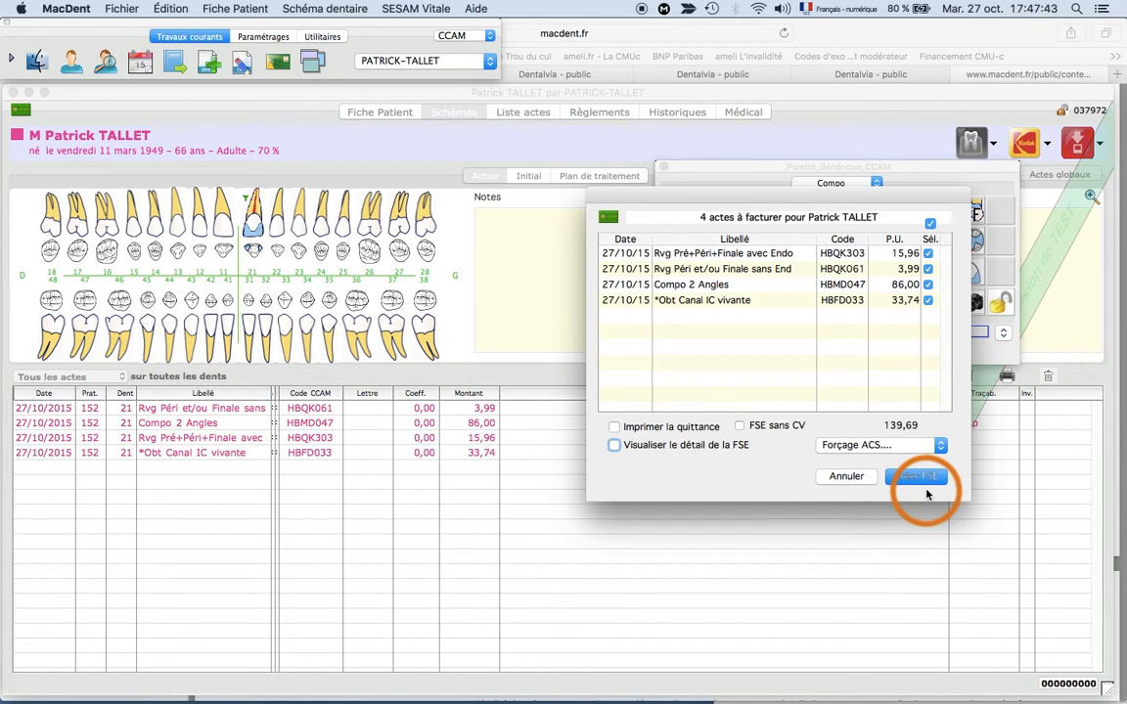
click(915, 479)
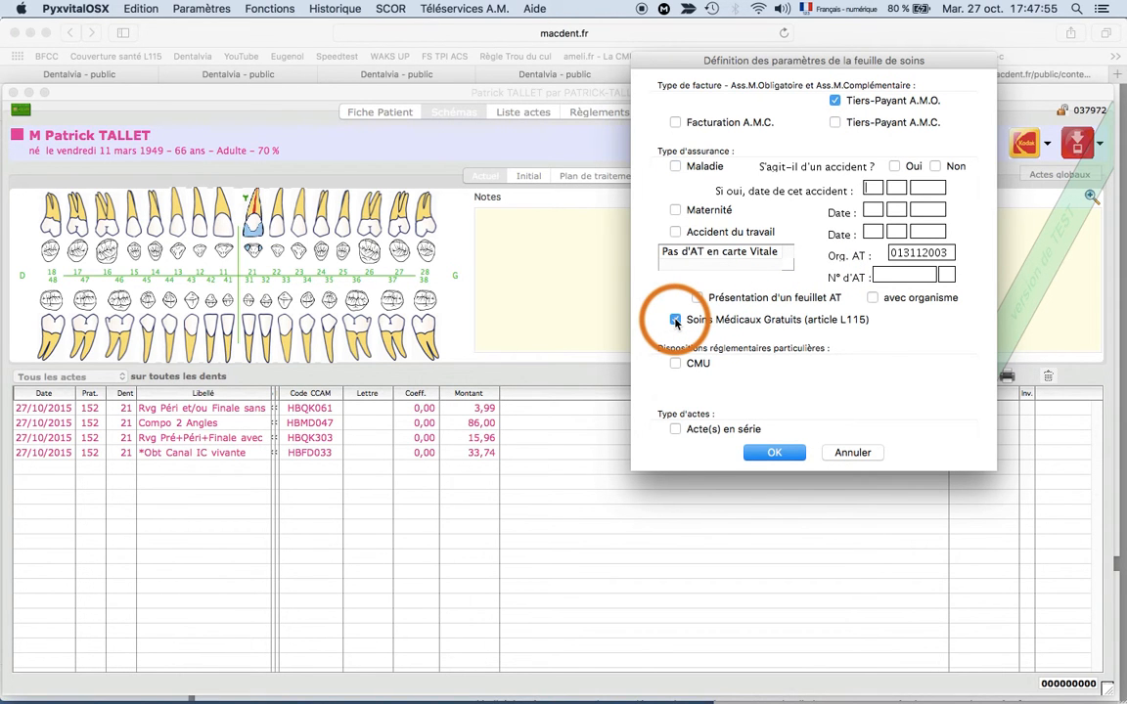
click(774, 453)
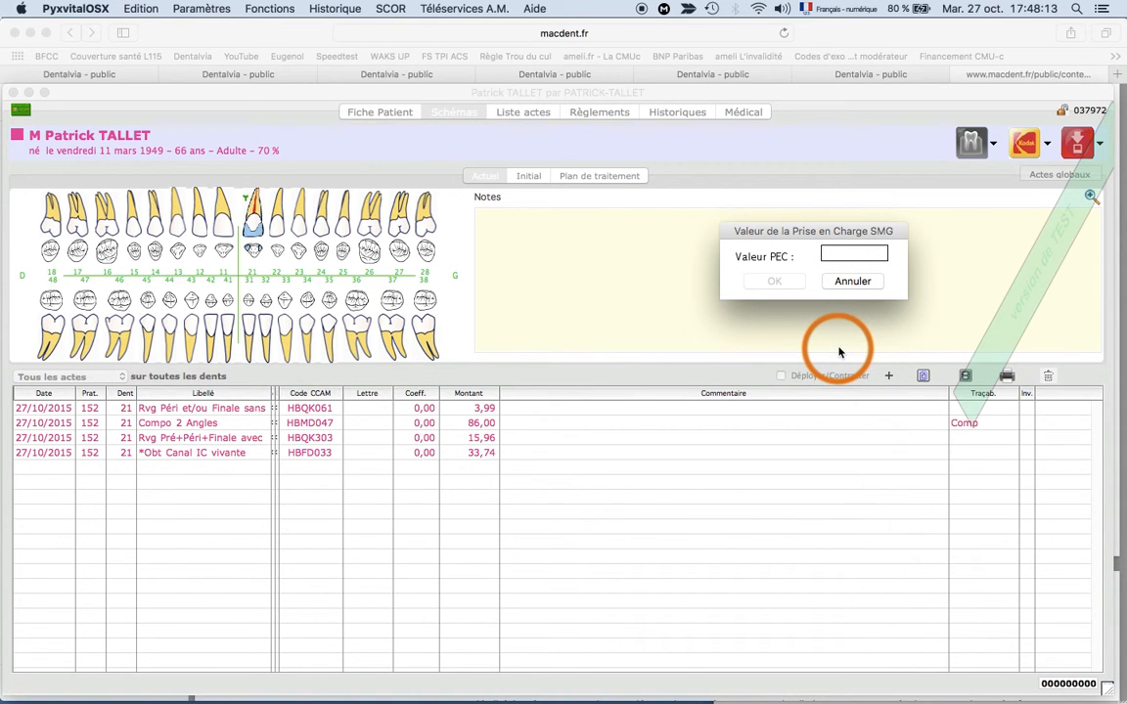
text(139,69)
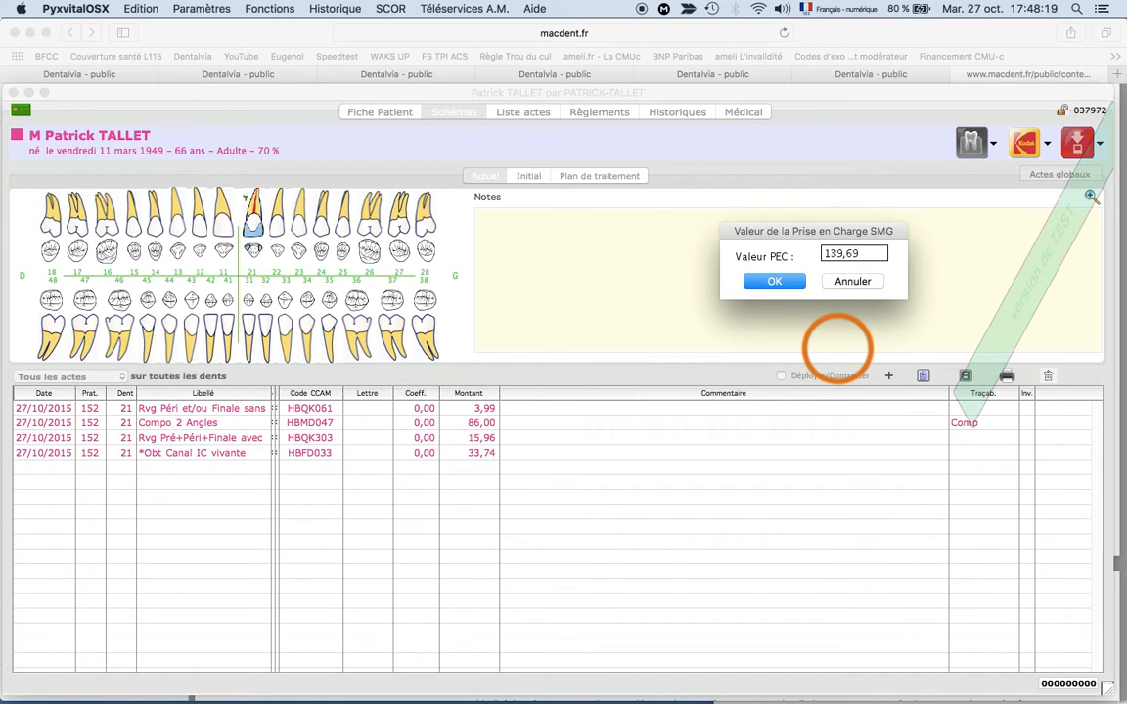
click(781, 282)
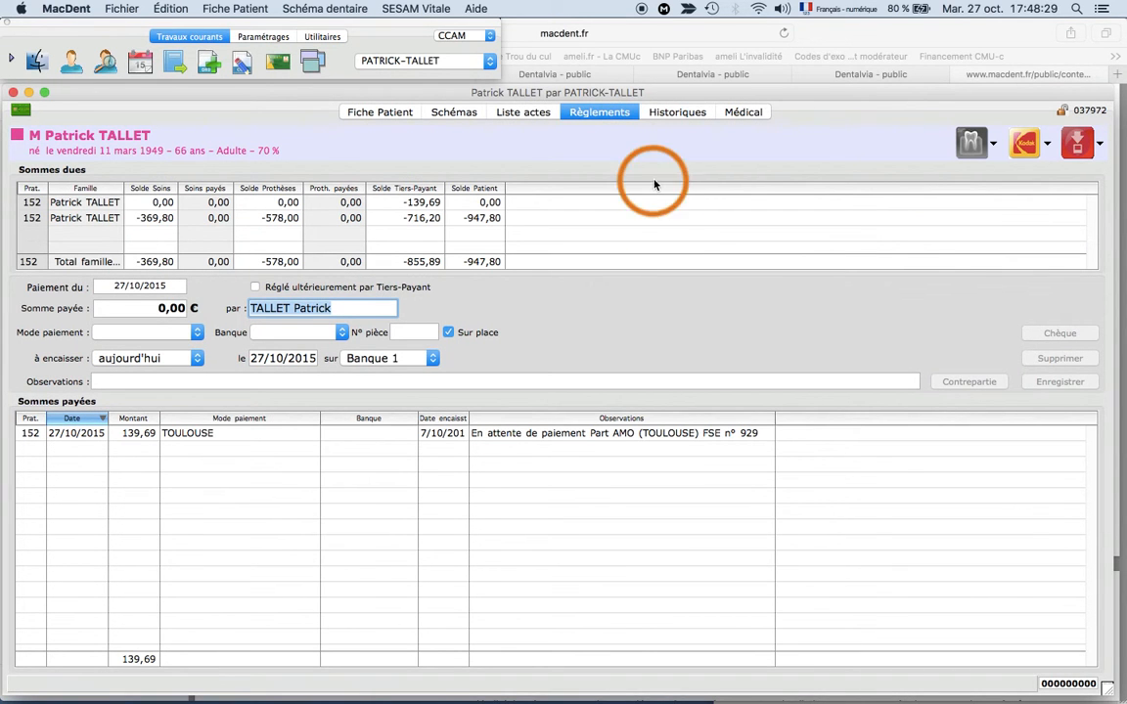
Check the new care sheet in the patient's event history and the pending AMO payment in the payments view.
click(677, 111)
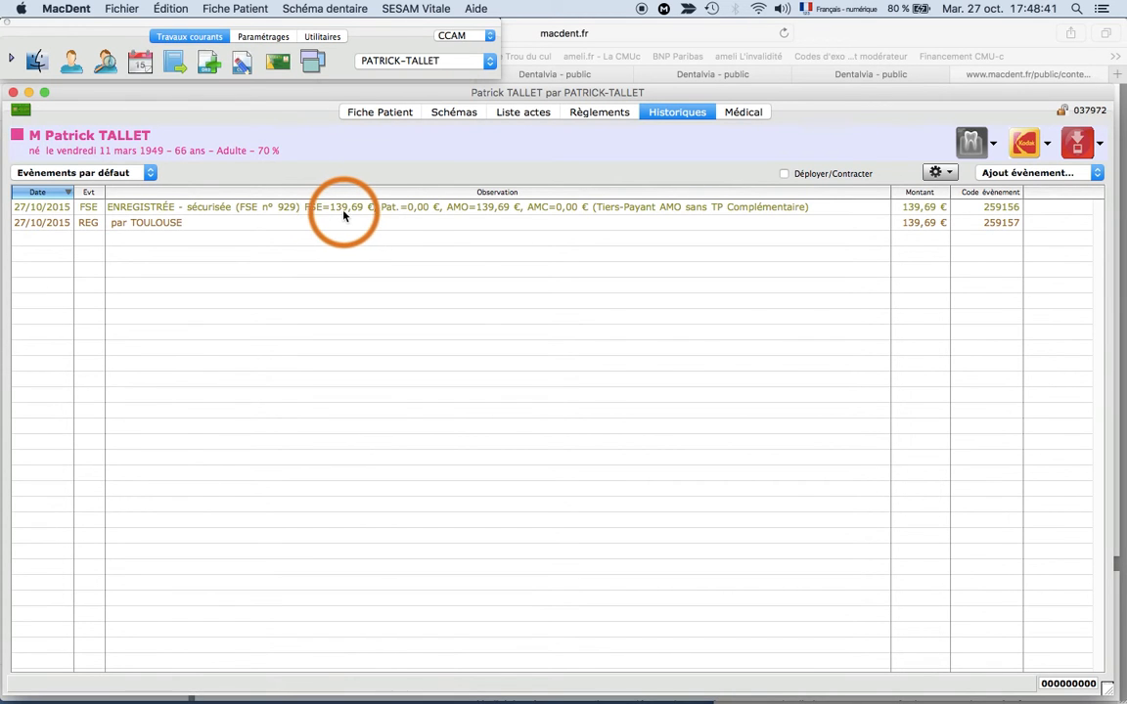
click(597, 114)
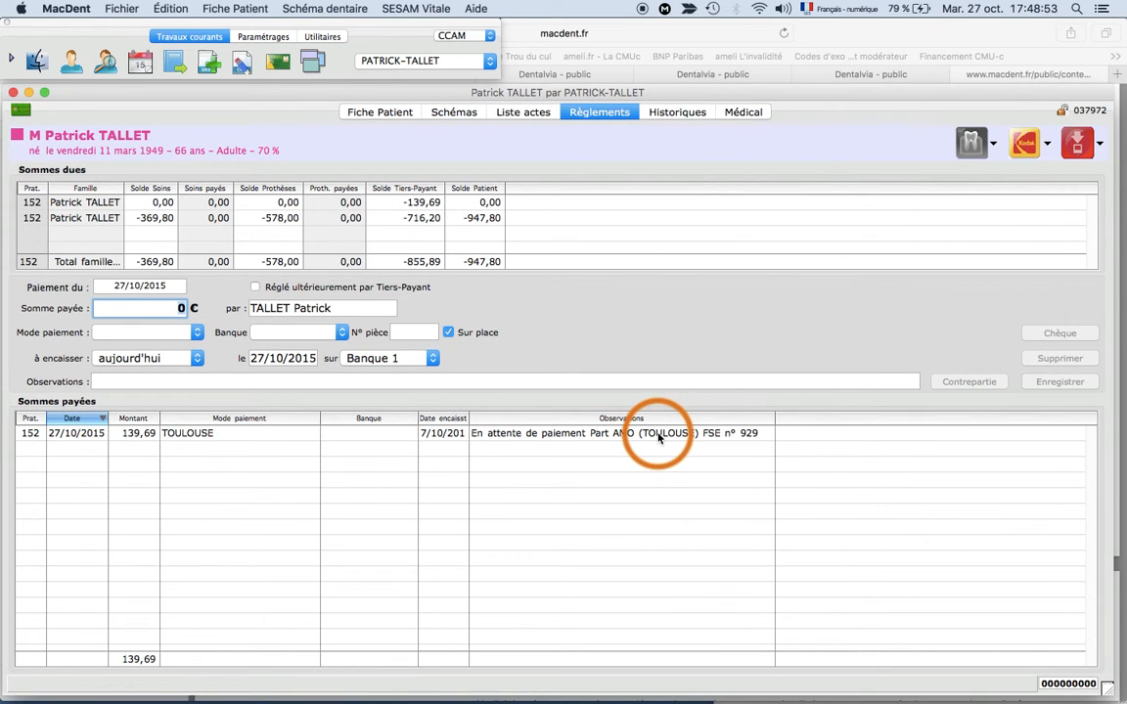
Consult the FSE history, examine the reimbursement details of the newest 139.69E care sheet, and close the history.
click(415, 8)
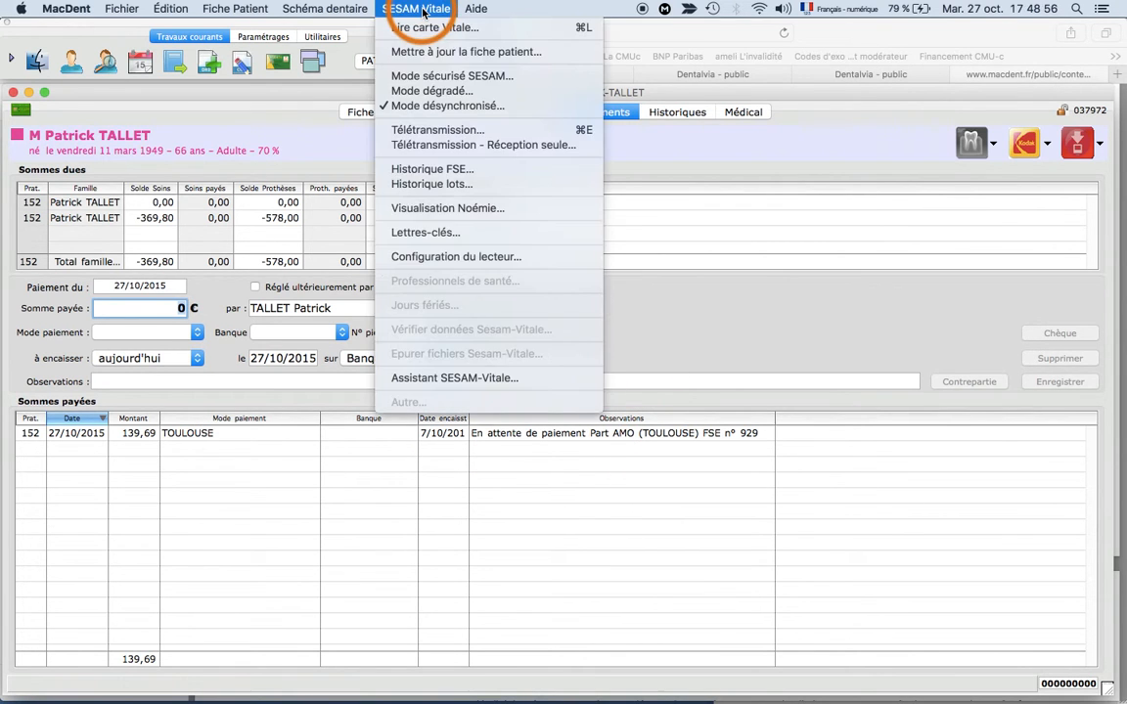
click(432, 172)
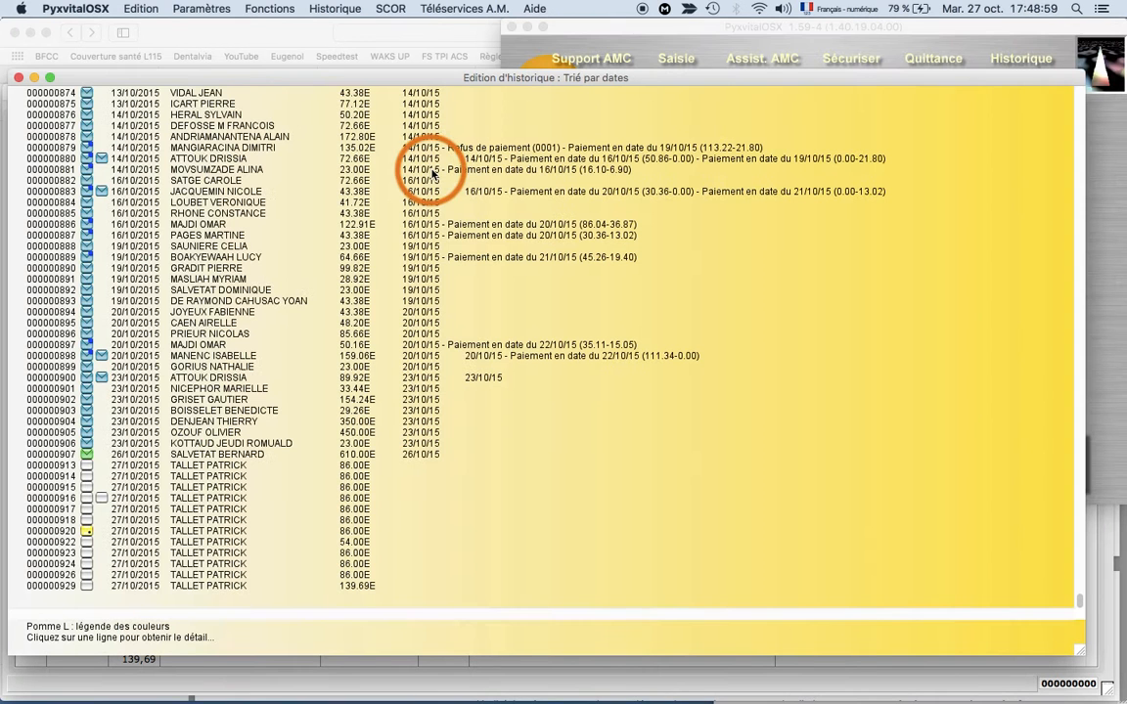
click(372, 585)
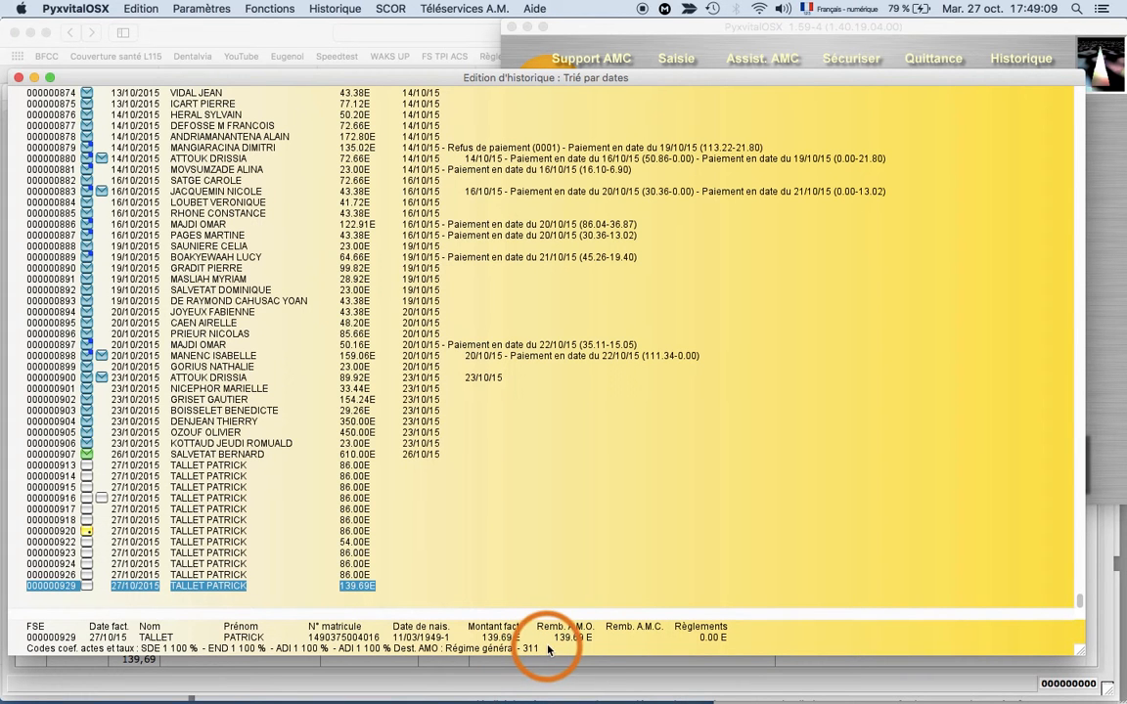
click(19, 77)
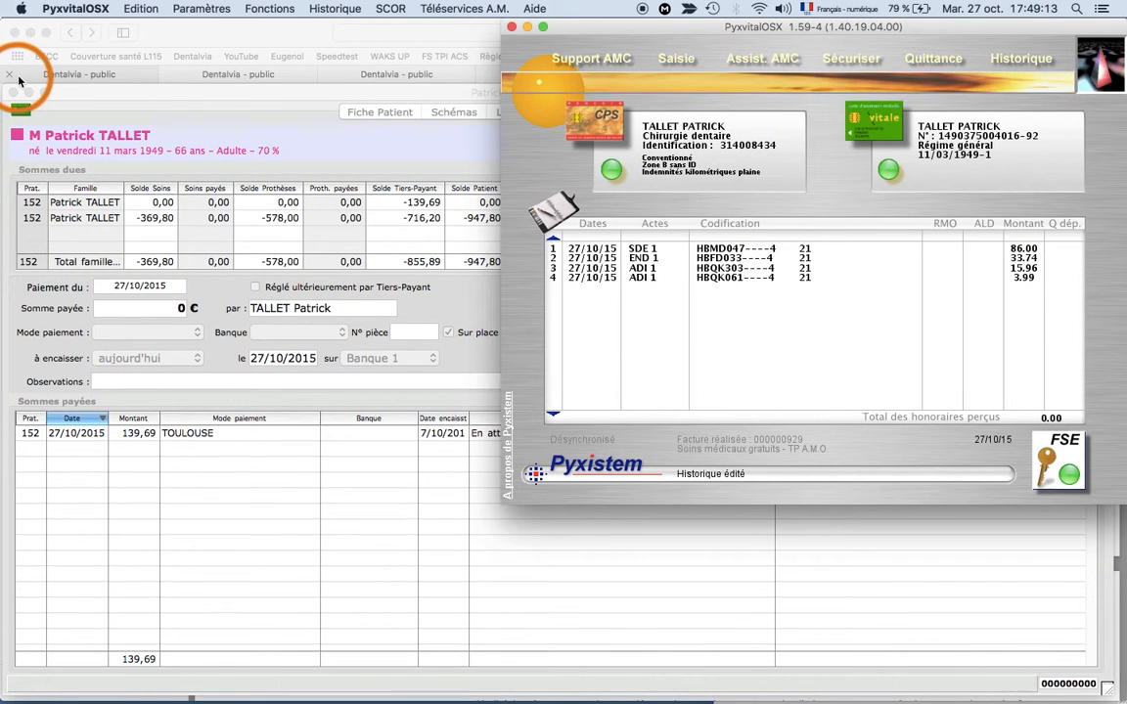
Return to MacDent, open the Tiers-Payant slip from the fees register, and select the 139,69 TOULOUSE payment awaited.
click(301, 107)
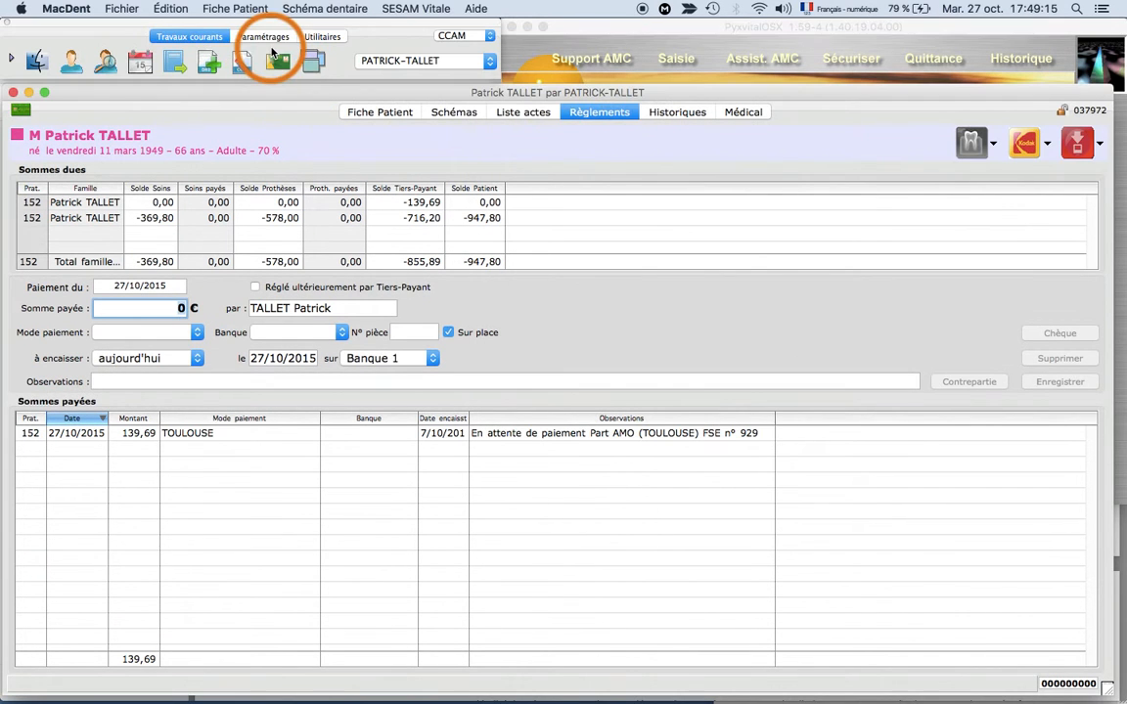
click(172, 59)
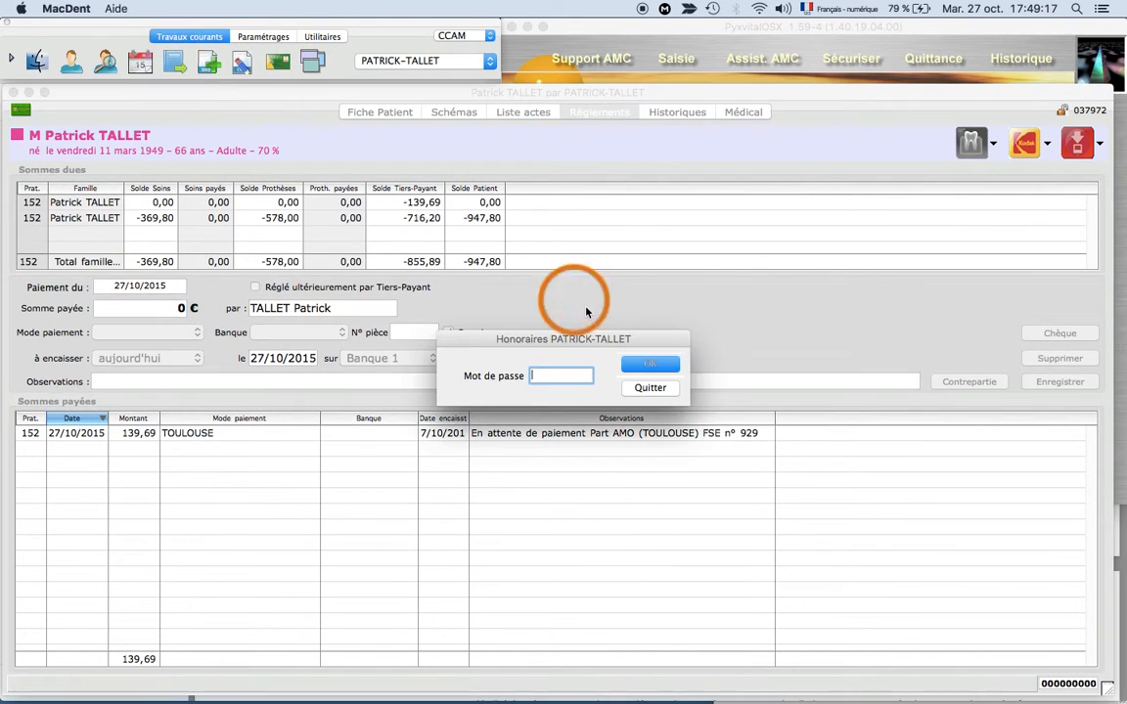
click(652, 369)
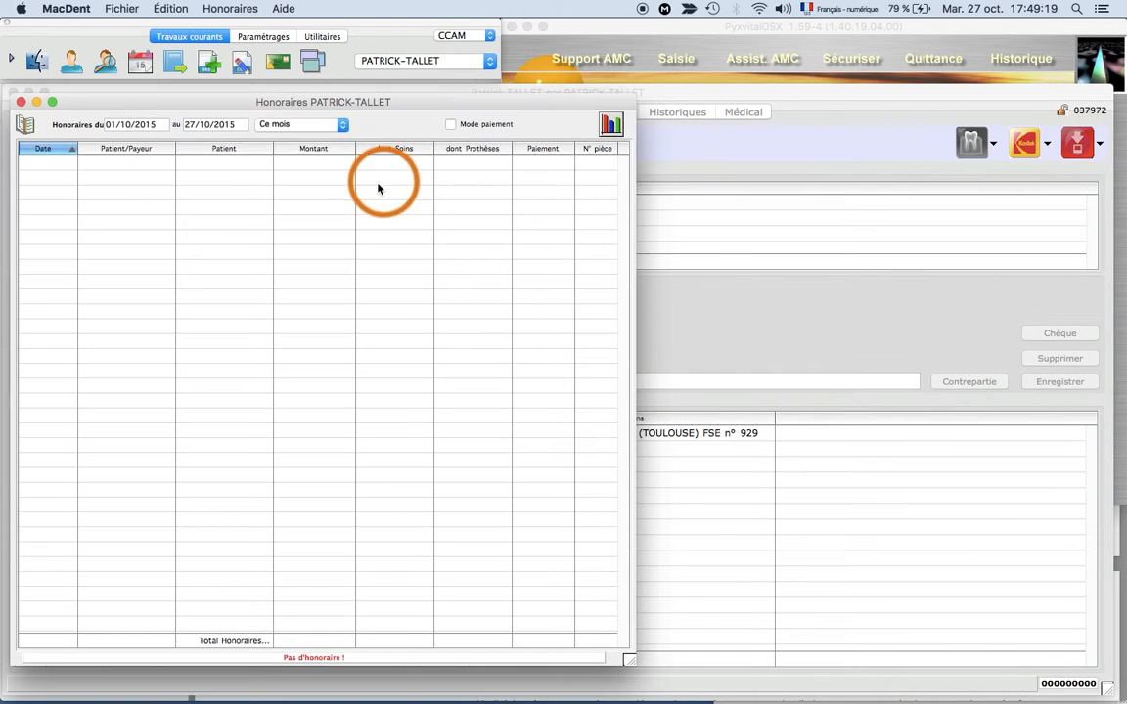
click(231, 9)
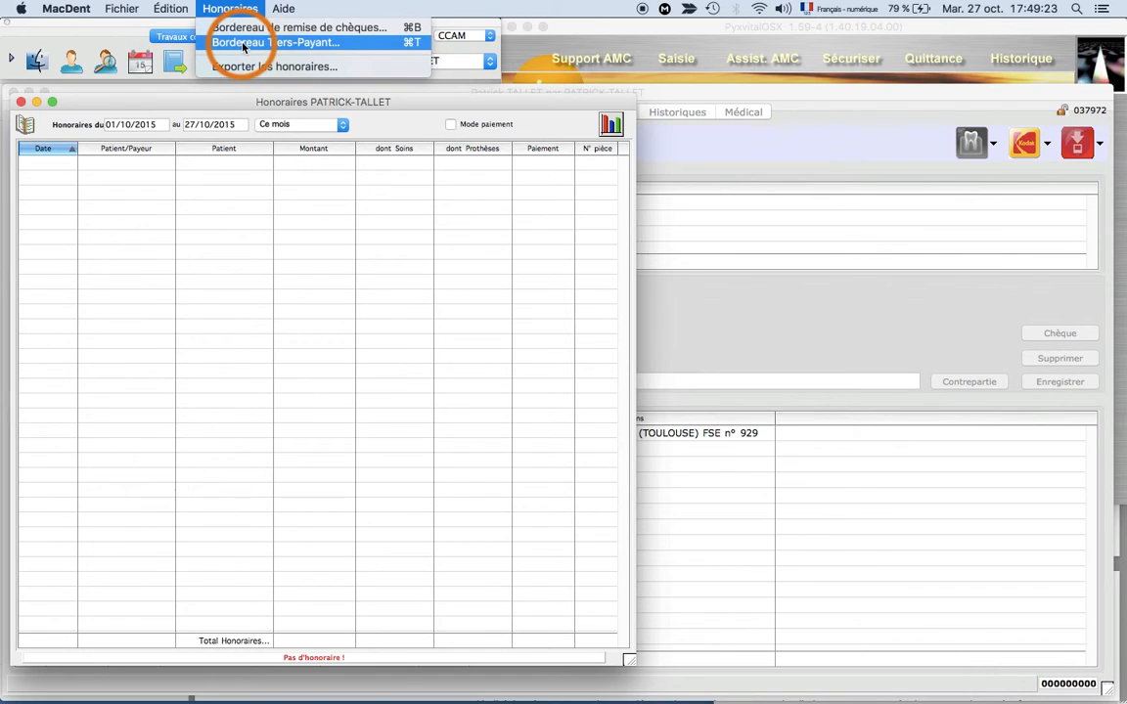
click(242, 44)
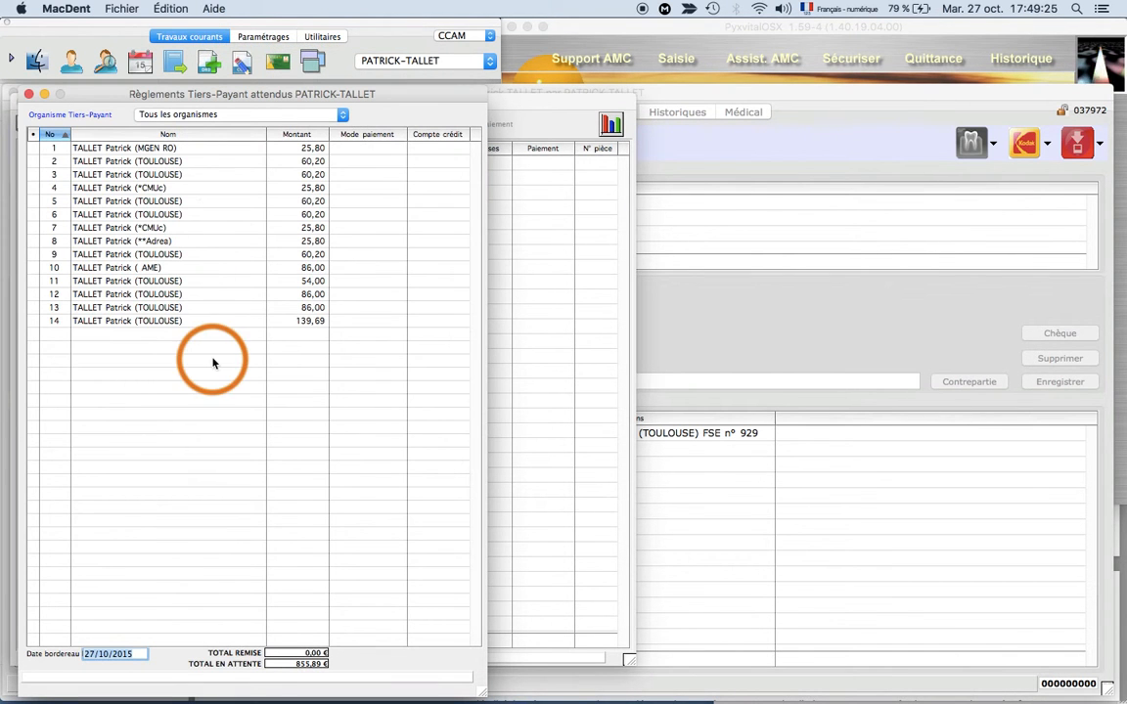
click(286, 321)
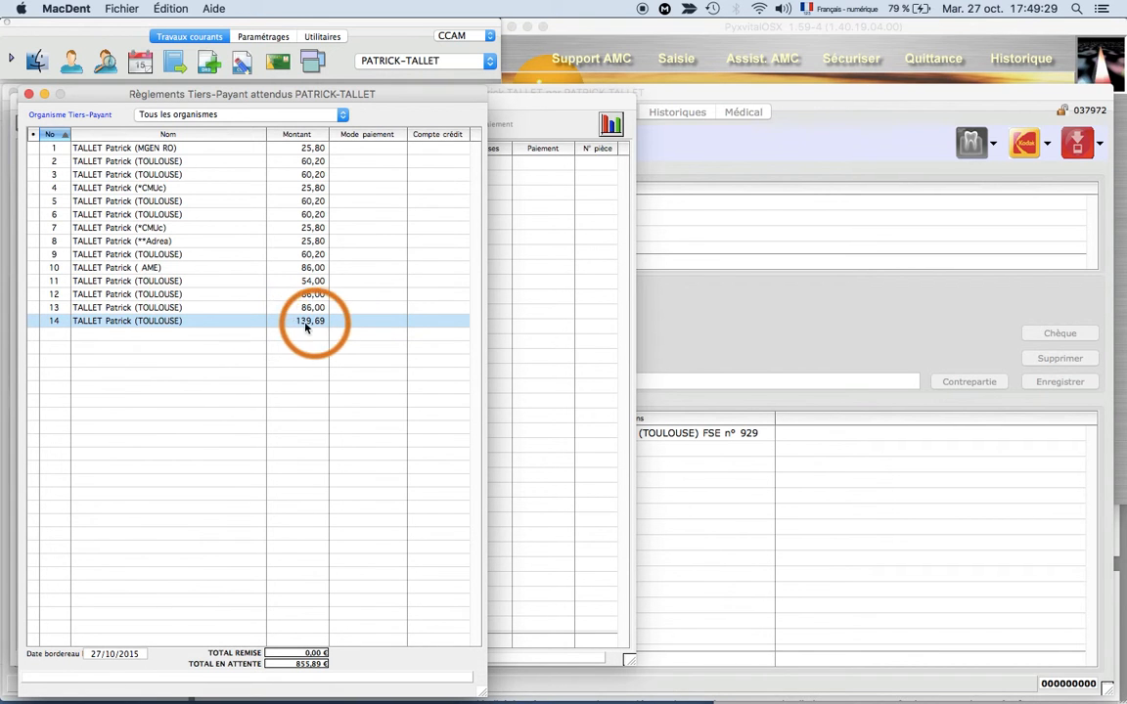
Record the awaited 139,69 TOULOUSE payment as received by Virement, save it, and validate the Tiers-Payant slip.
double_click(191, 326)
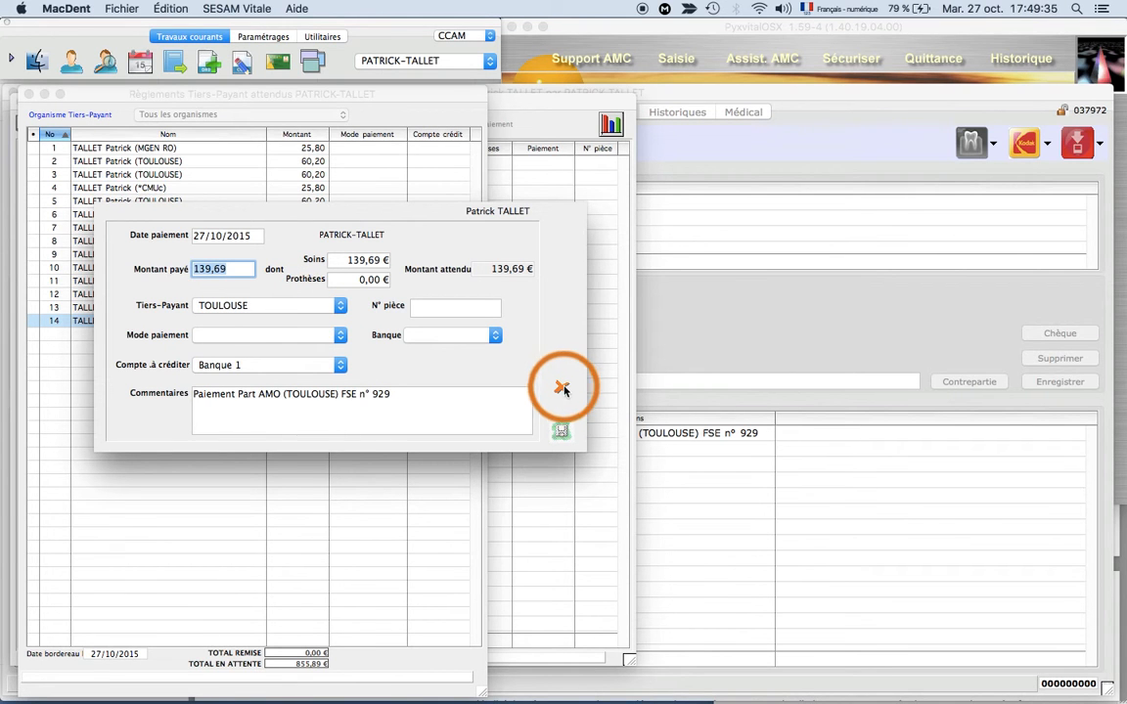
click(312, 339)
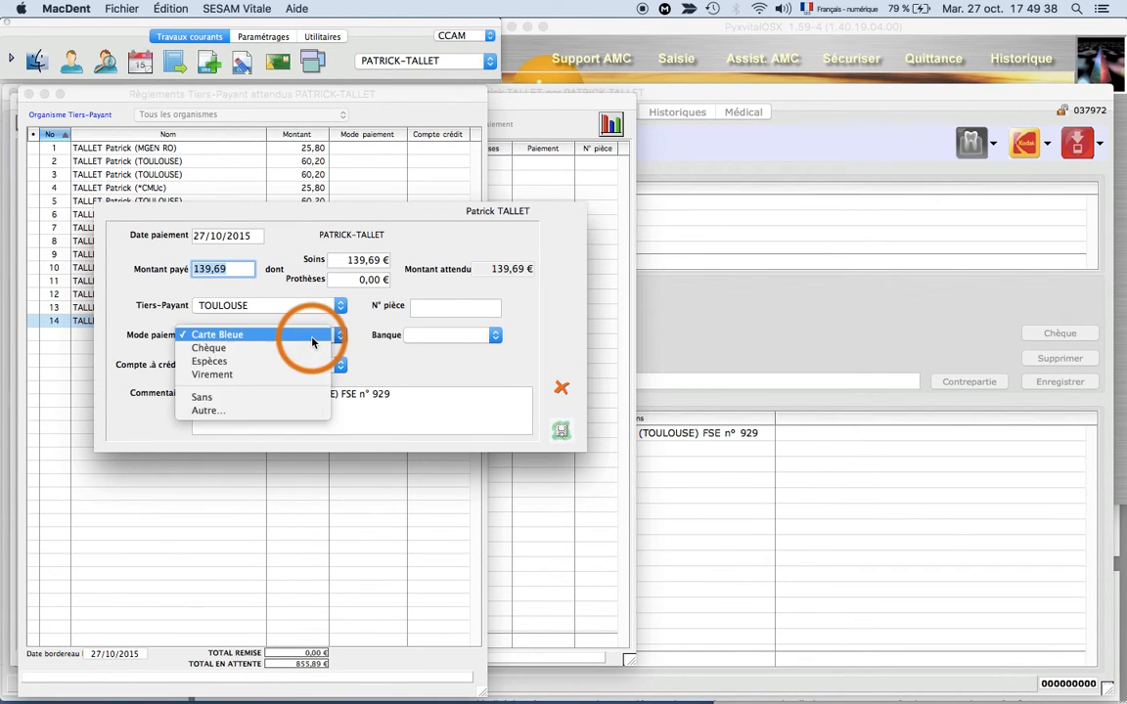
click(240, 376)
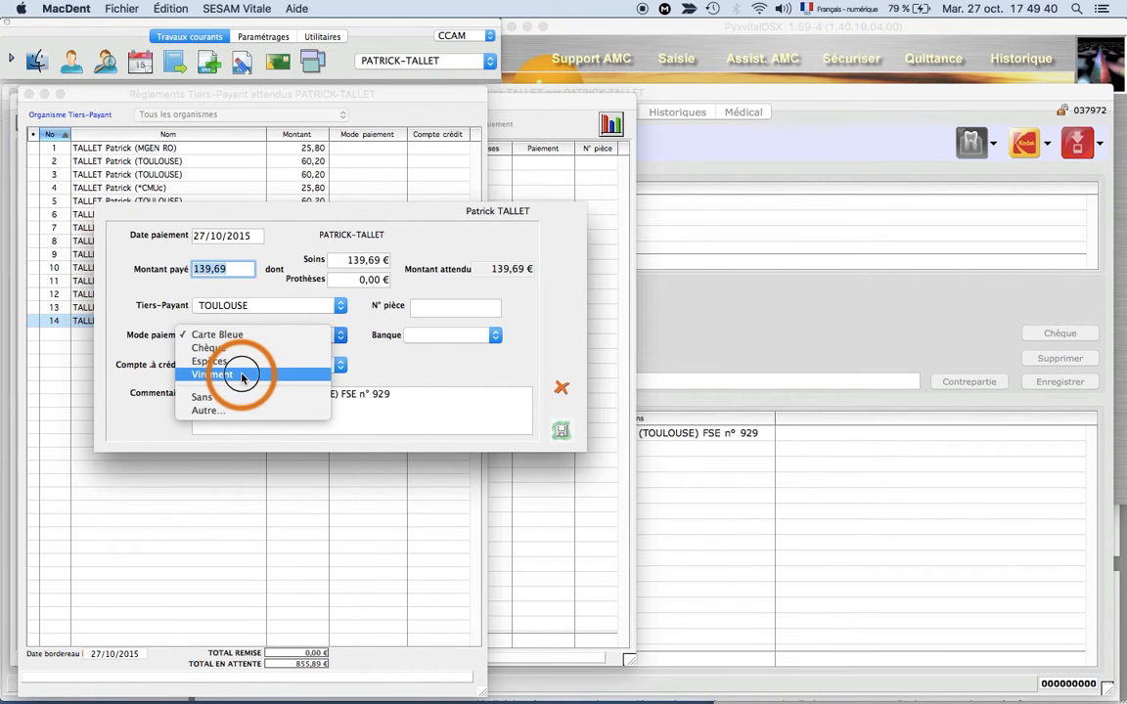
click(560, 433)
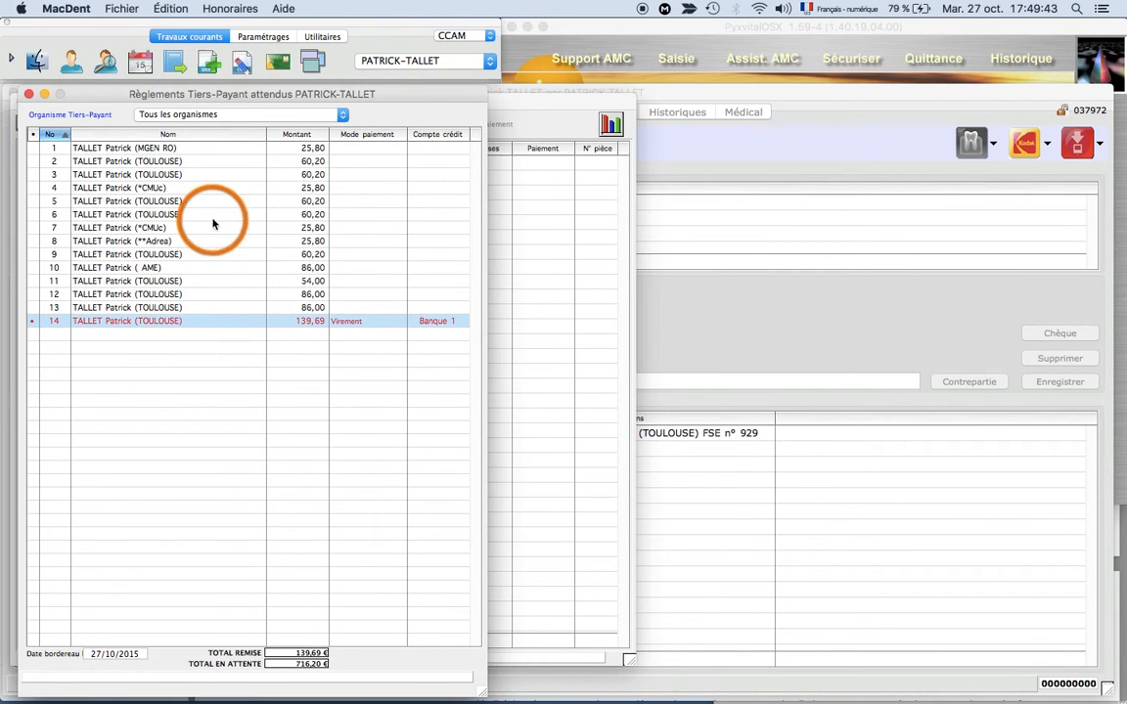
click(33, 104)
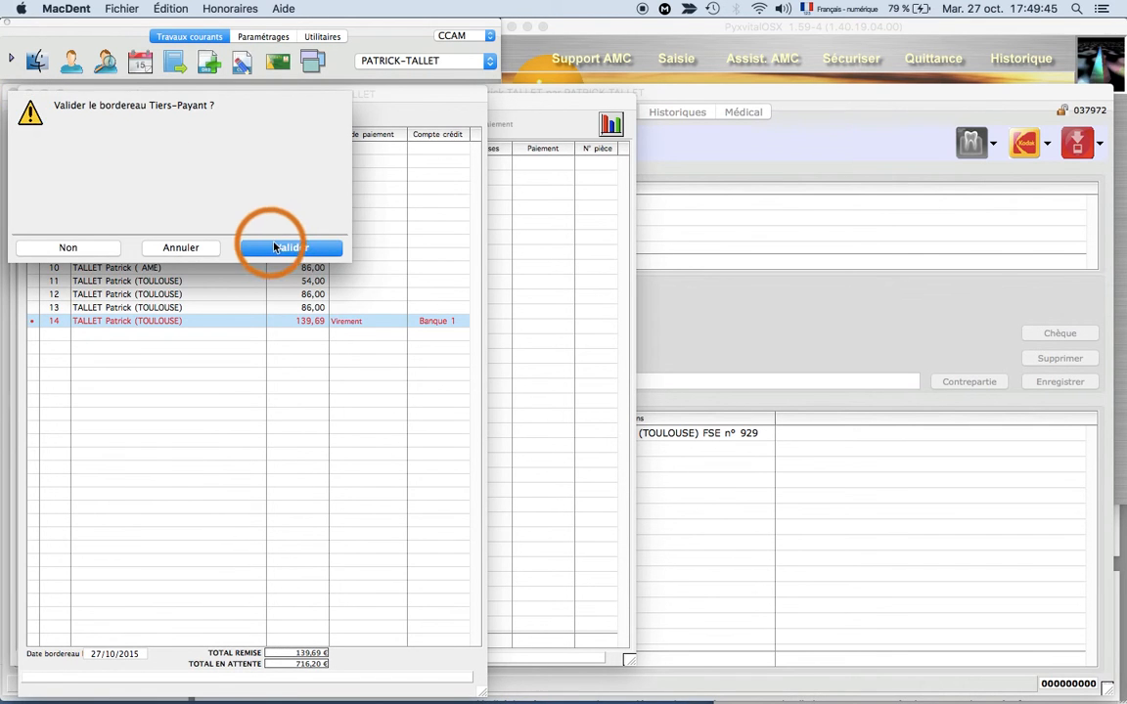
click(283, 249)
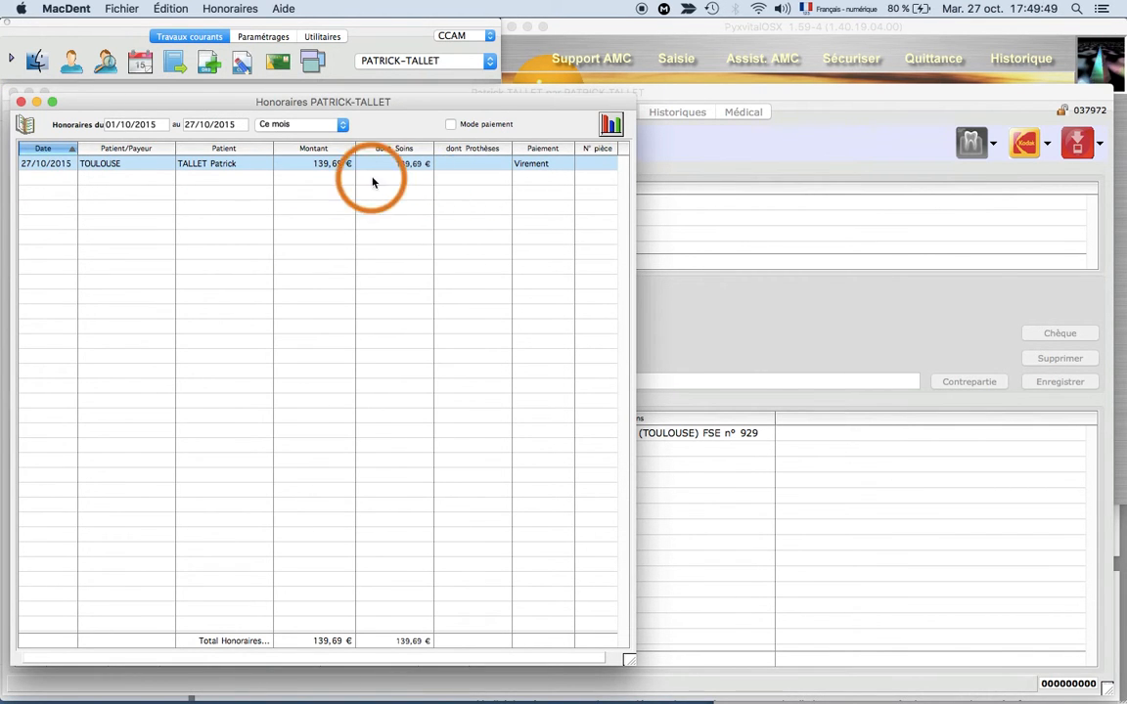
Close the fees register and reload the patient's payments view from the list of acts to check the TOULOUSE payment's status.
click(20, 102)
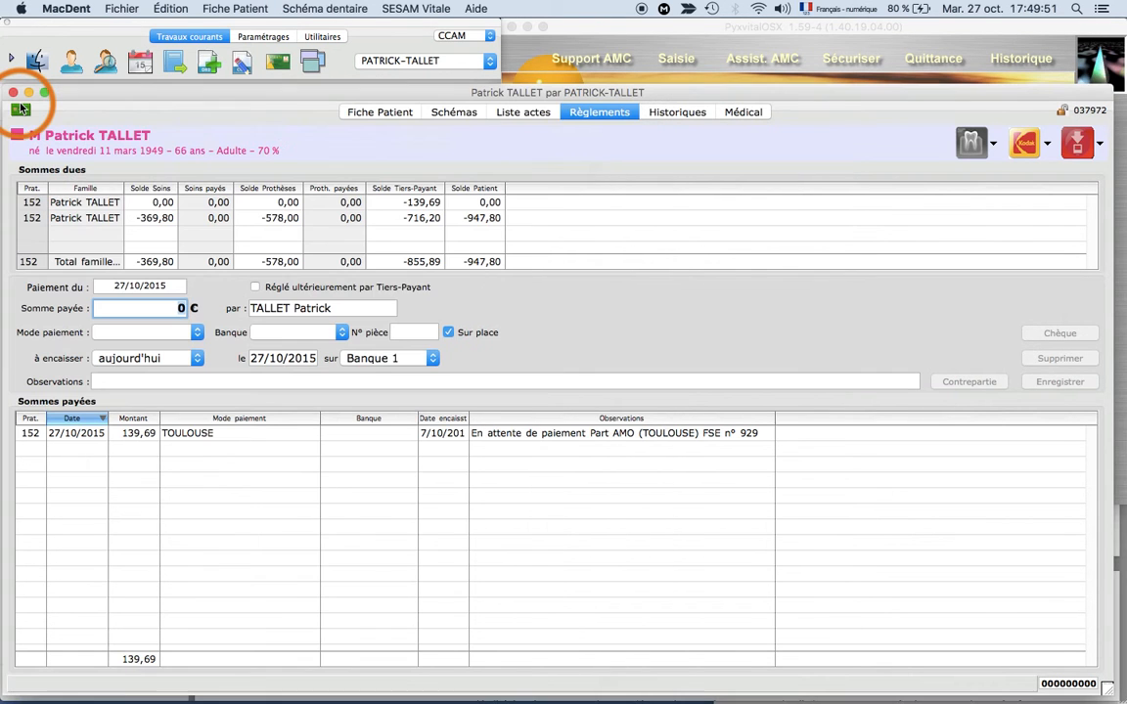
click(519, 114)
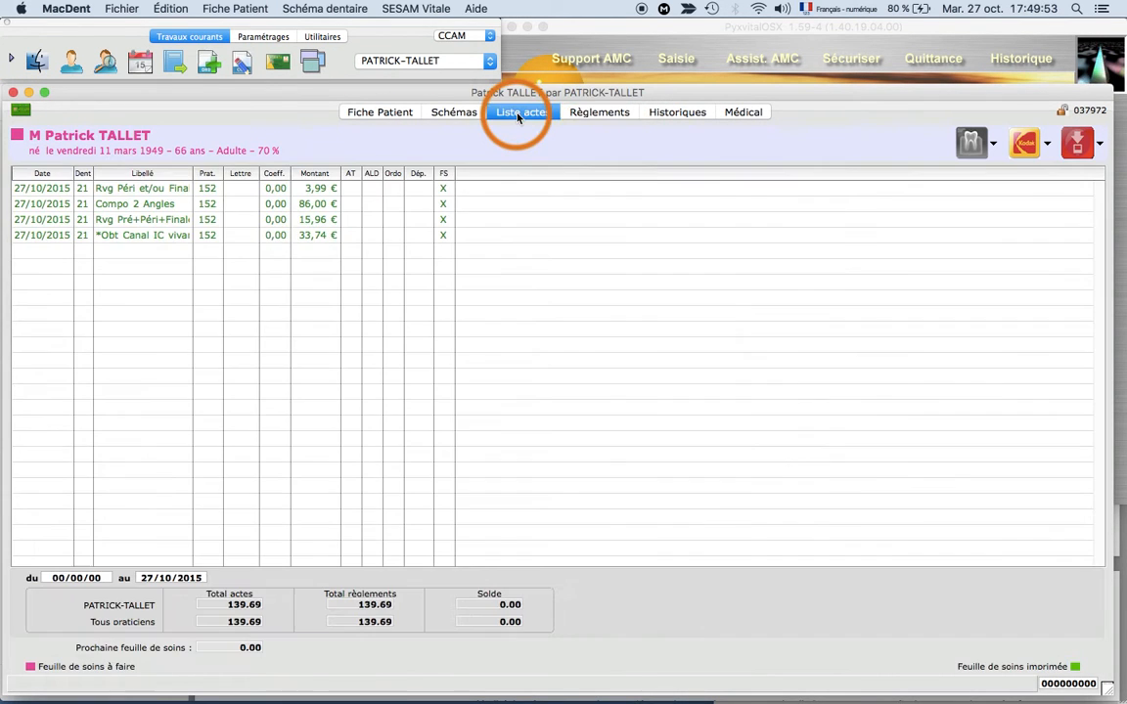
click(595, 114)
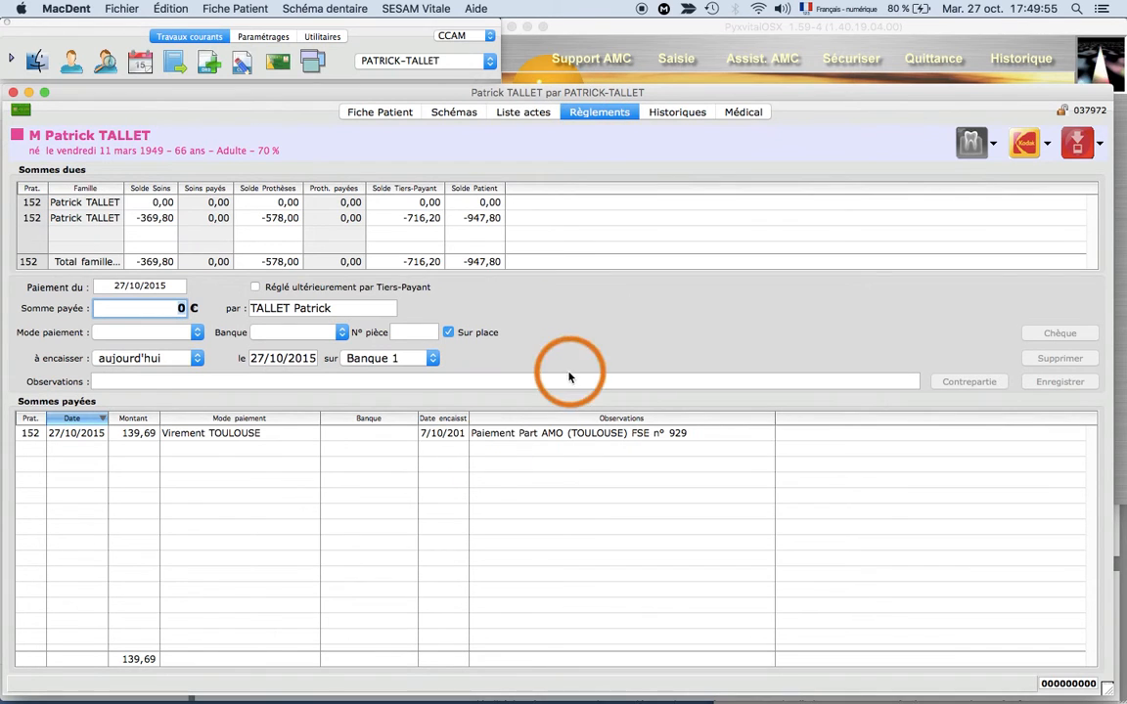